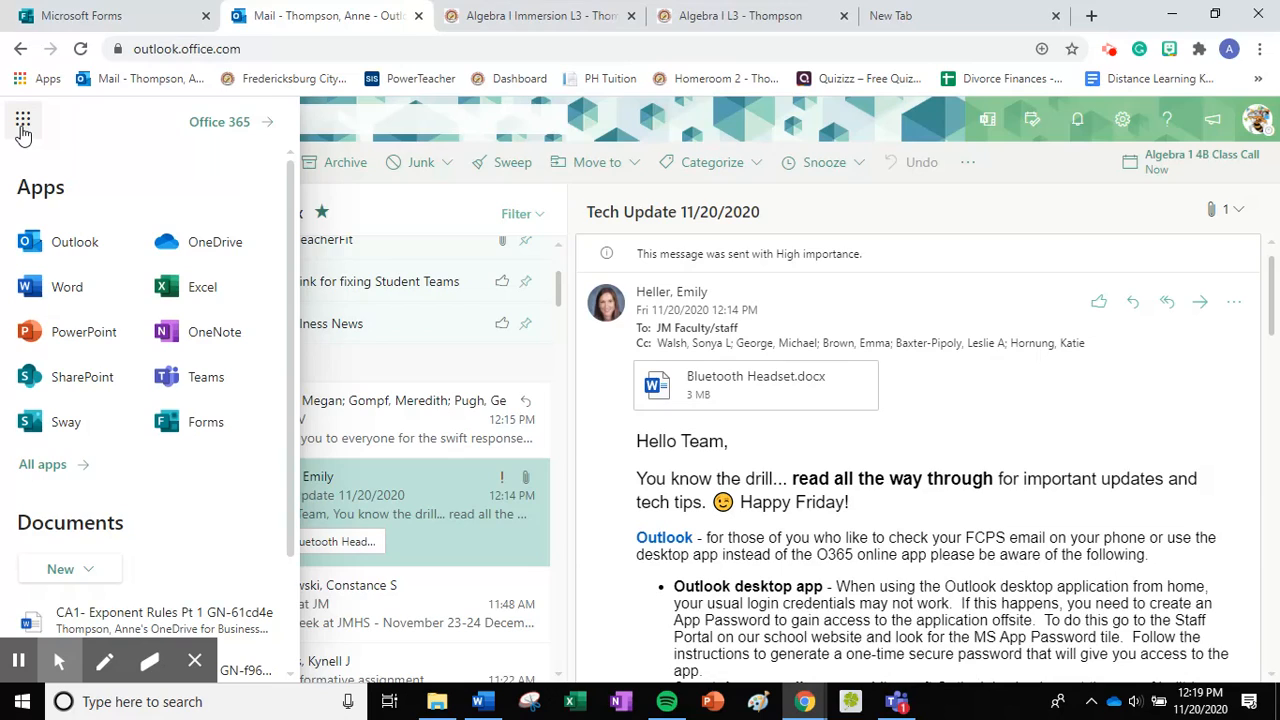
Step: Switch from Outlook to Microsoft Forms and create a new blank form instead of a quiz
click(197, 433)
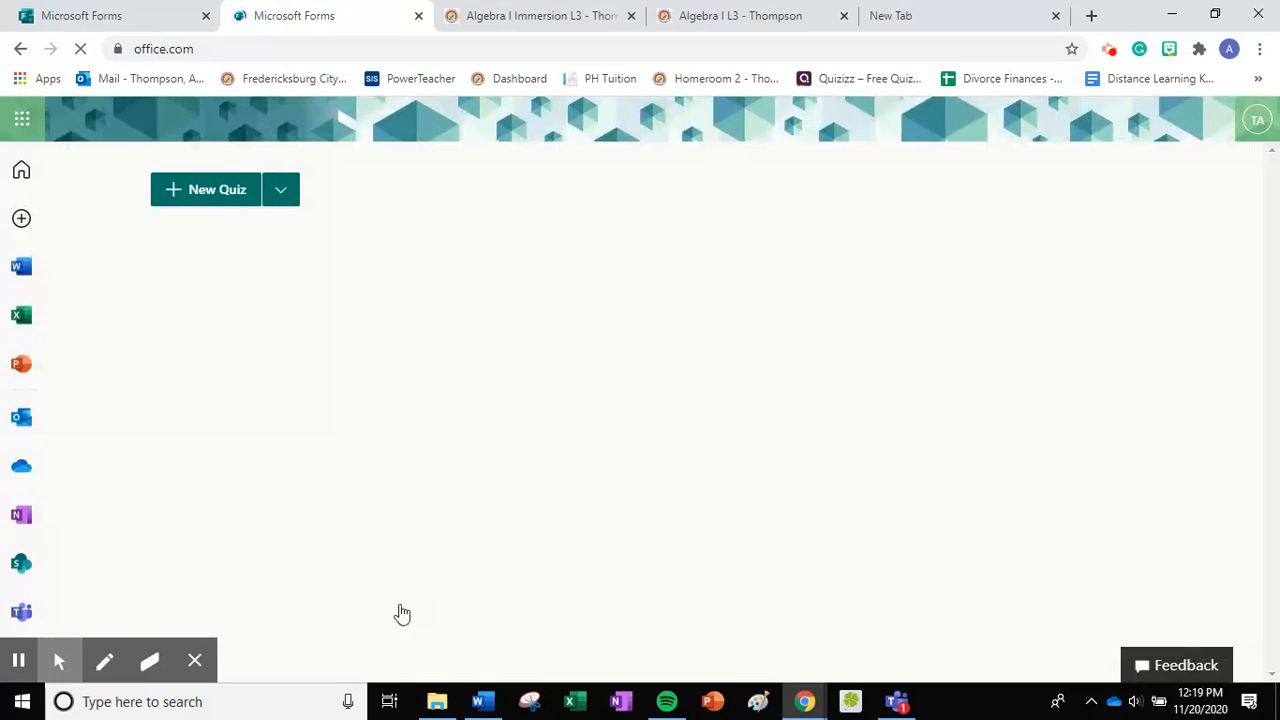
click(283, 200)
click(200, 234)
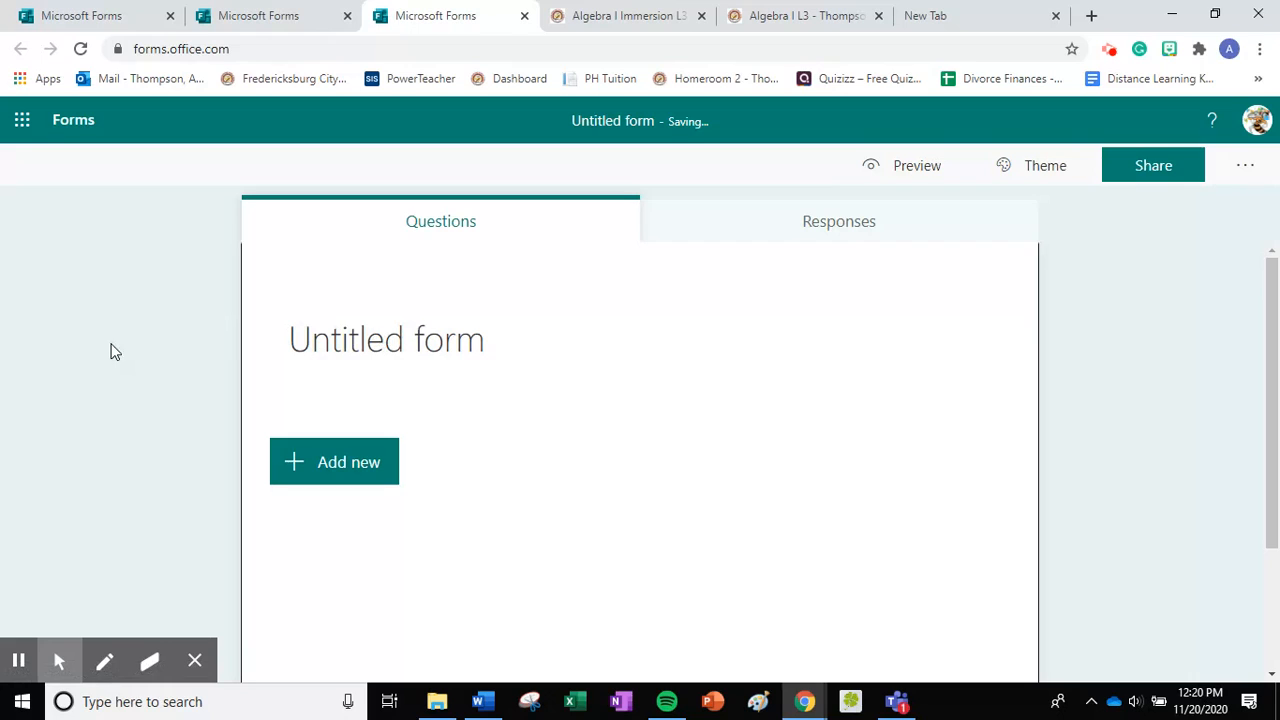
Step: Title the form with the teacher's name in the possessive, followed by "December Attendance"
click(437, 356)
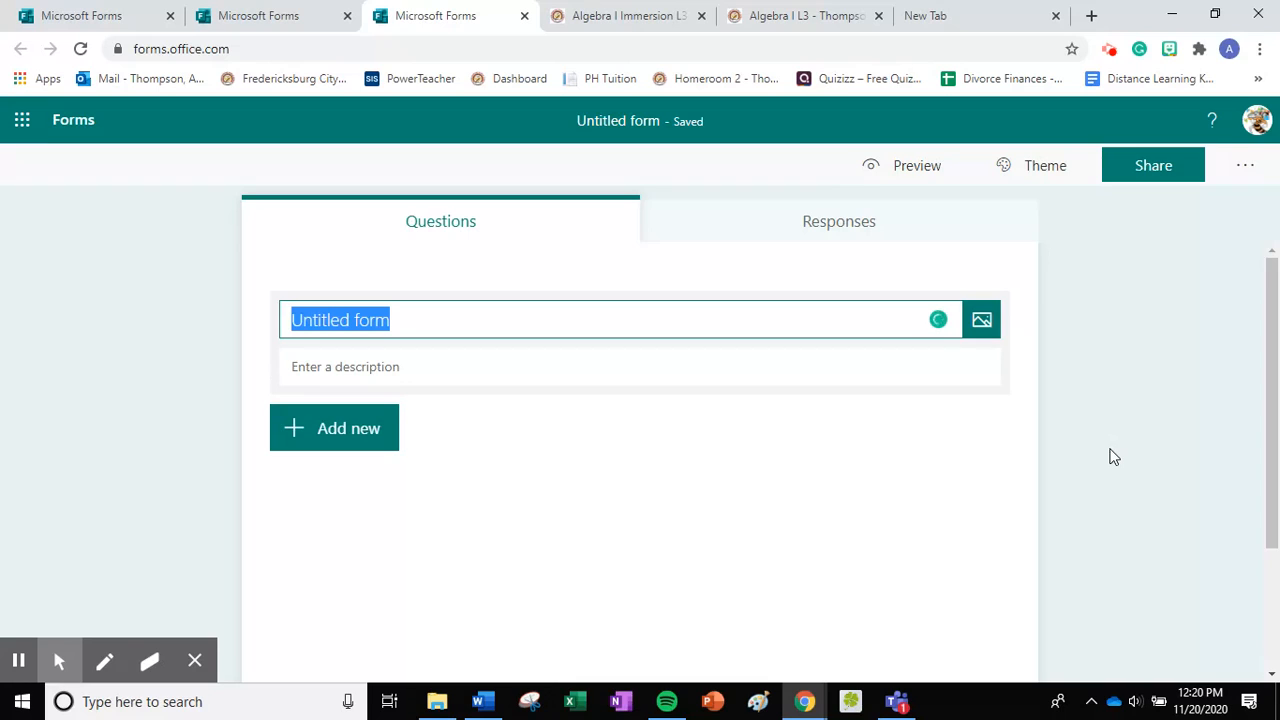
text(Ms. Tho)
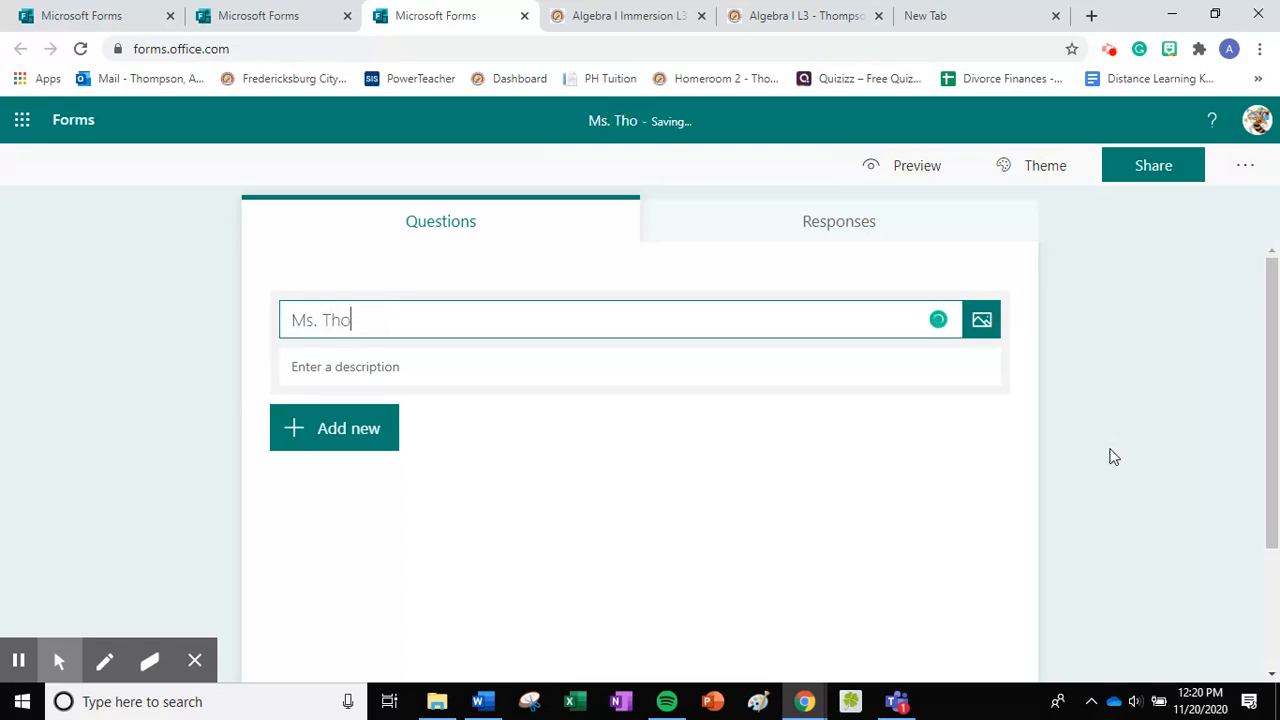
text(mpson's )
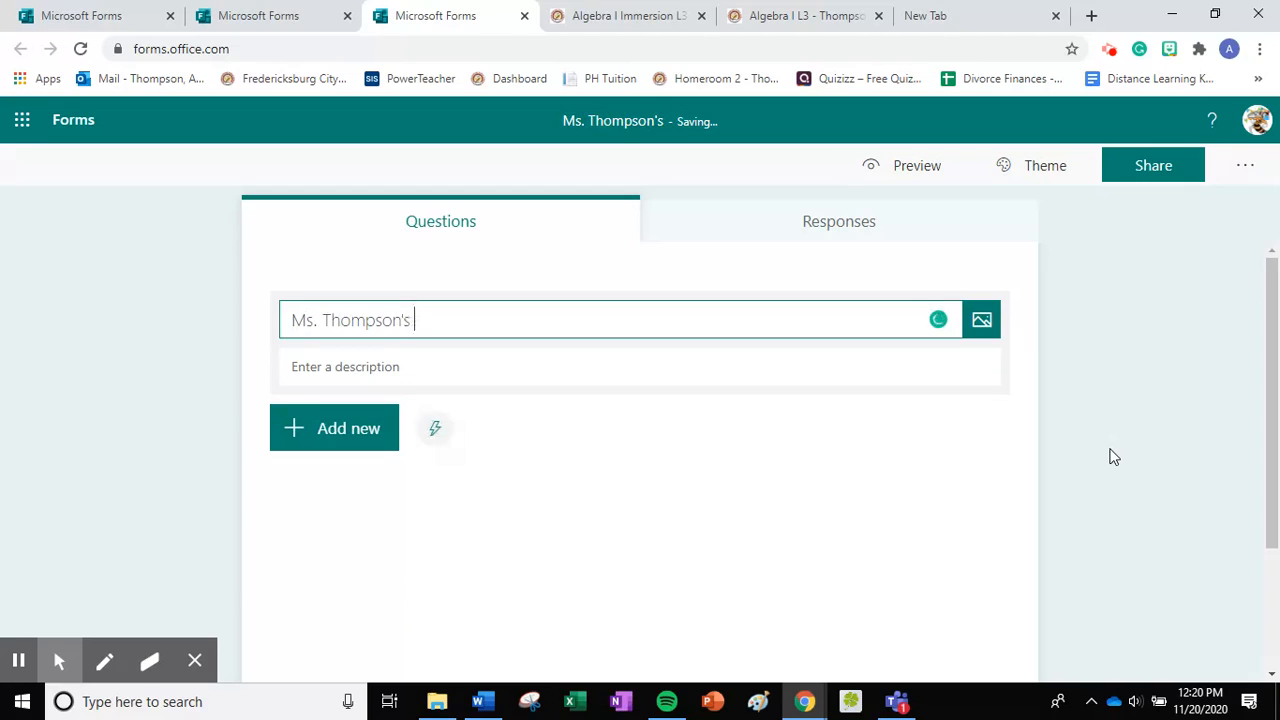
text(December Attendance)
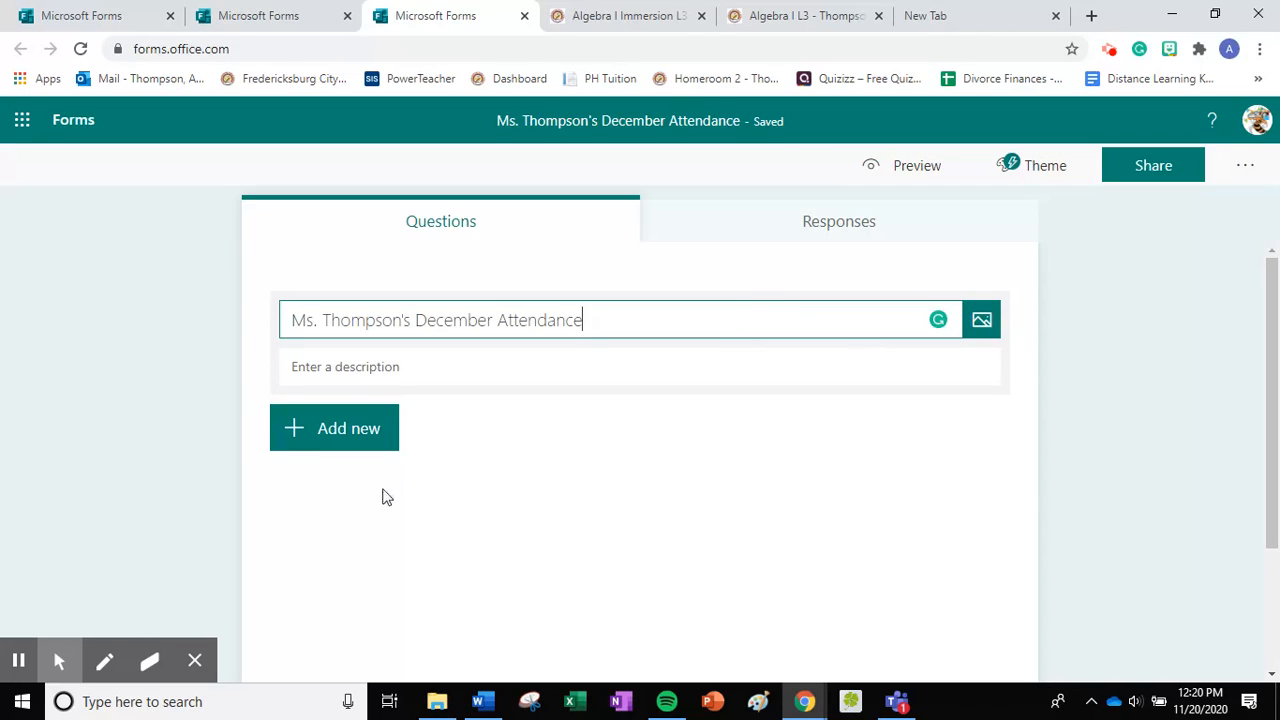
Step: Enter the form description "Fill out this form so I know you're here!"
click(368, 371)
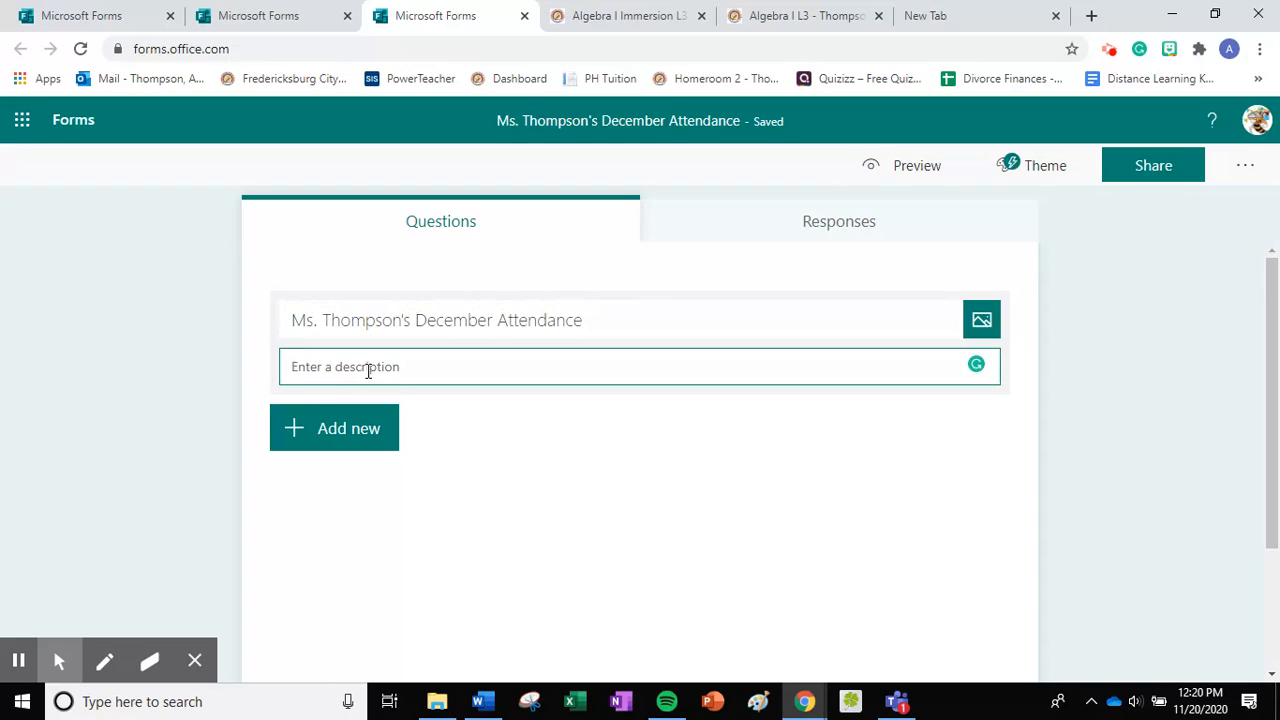
text(Fill out this form)
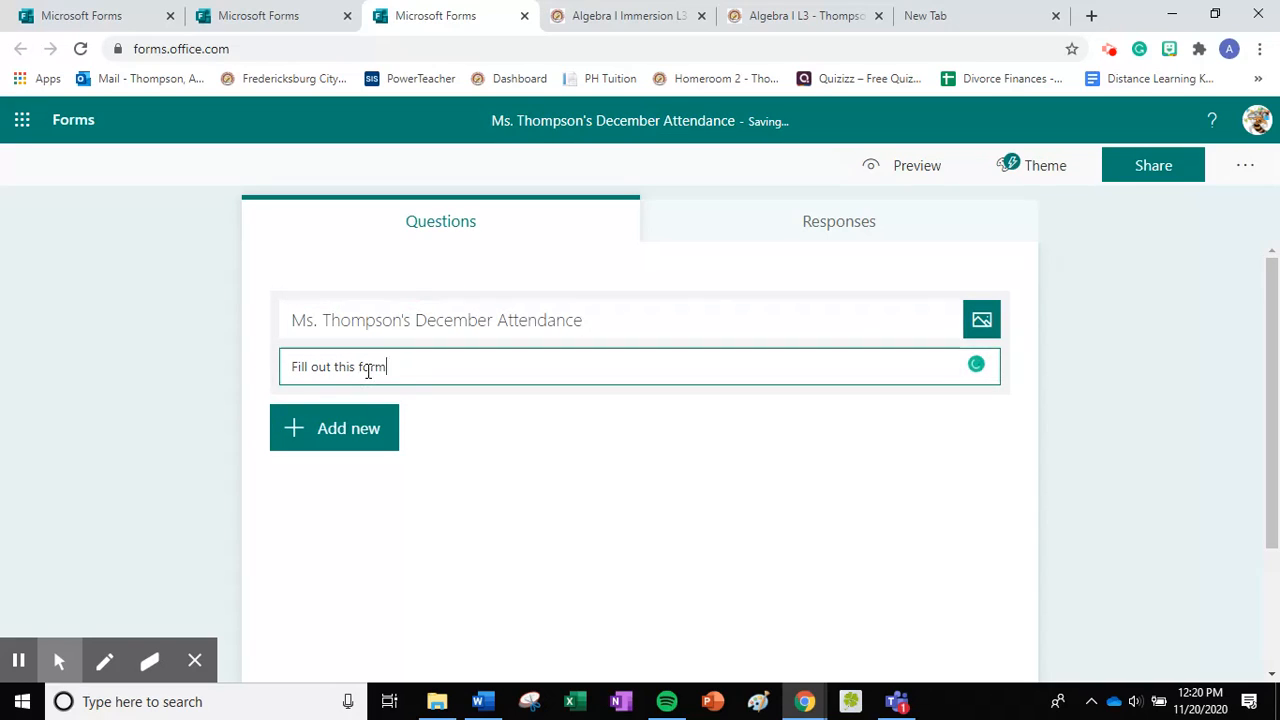
text( so th)
key(BackSpace)
key(BackSpace)
text(I )
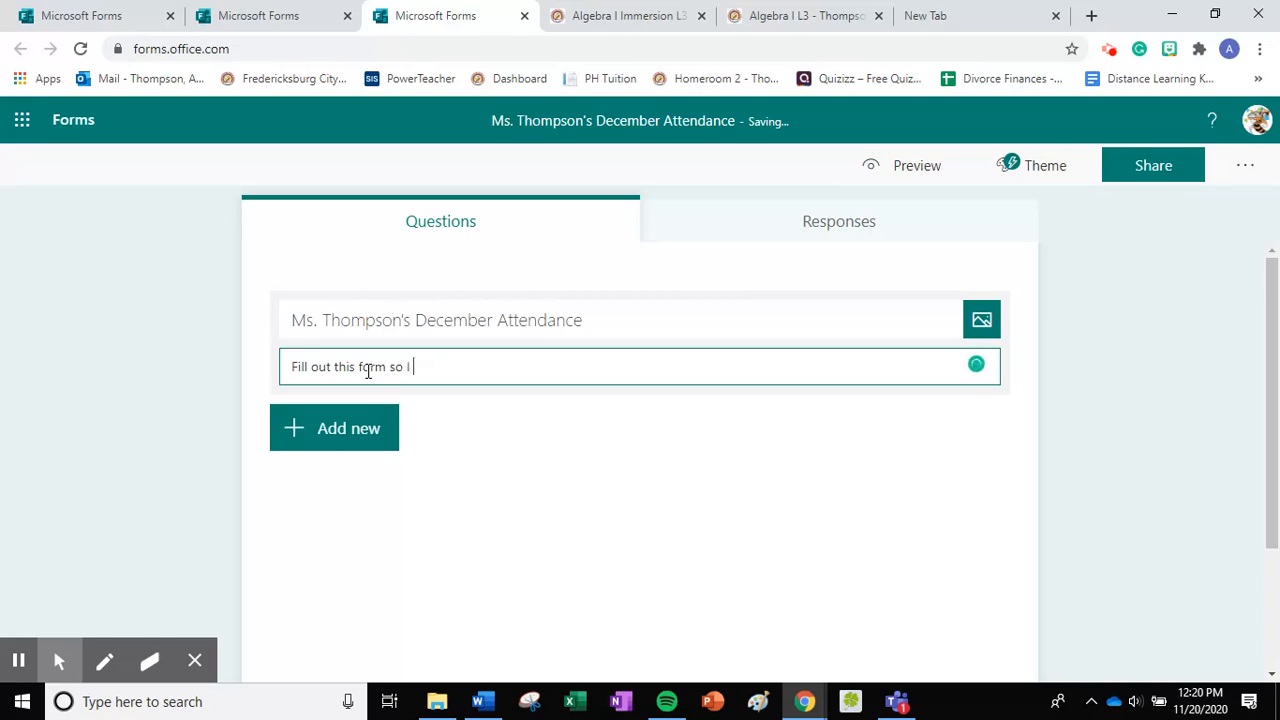
text(know you're here!)
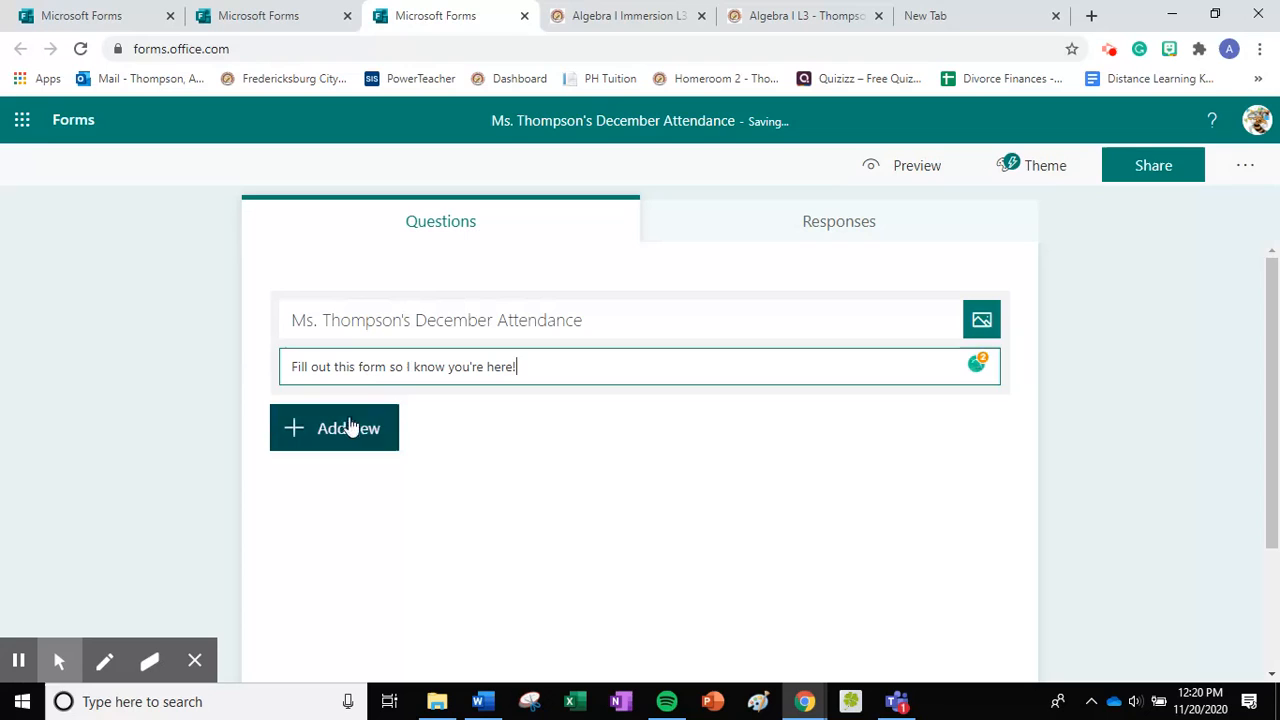
Step: Add a text question reading "What's Your Name?" and make it required
click(349, 427)
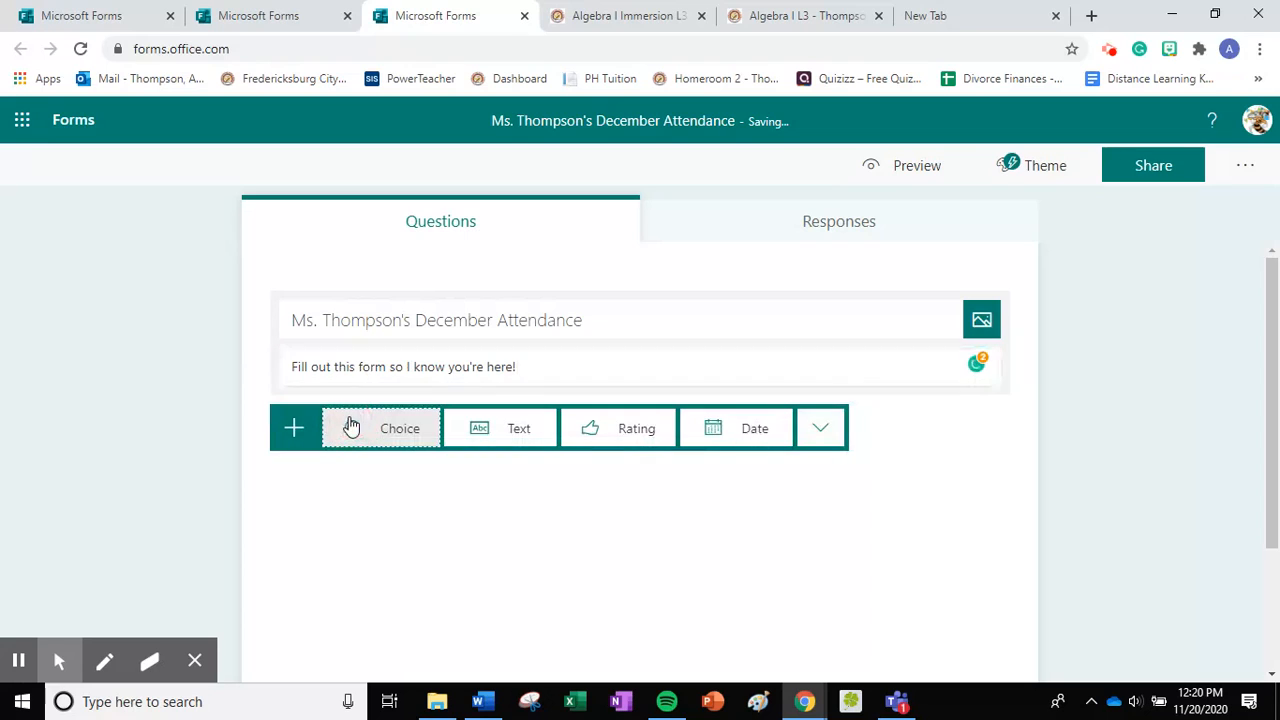
click(500, 432)
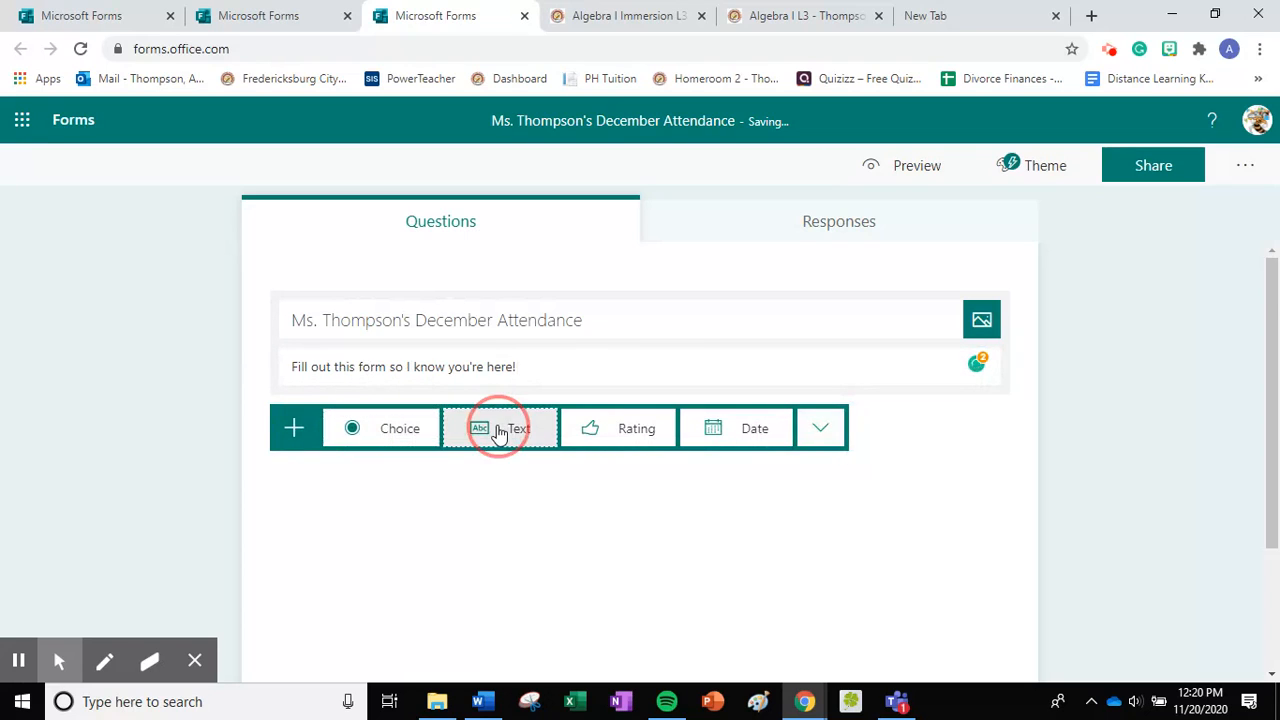
text(What's)
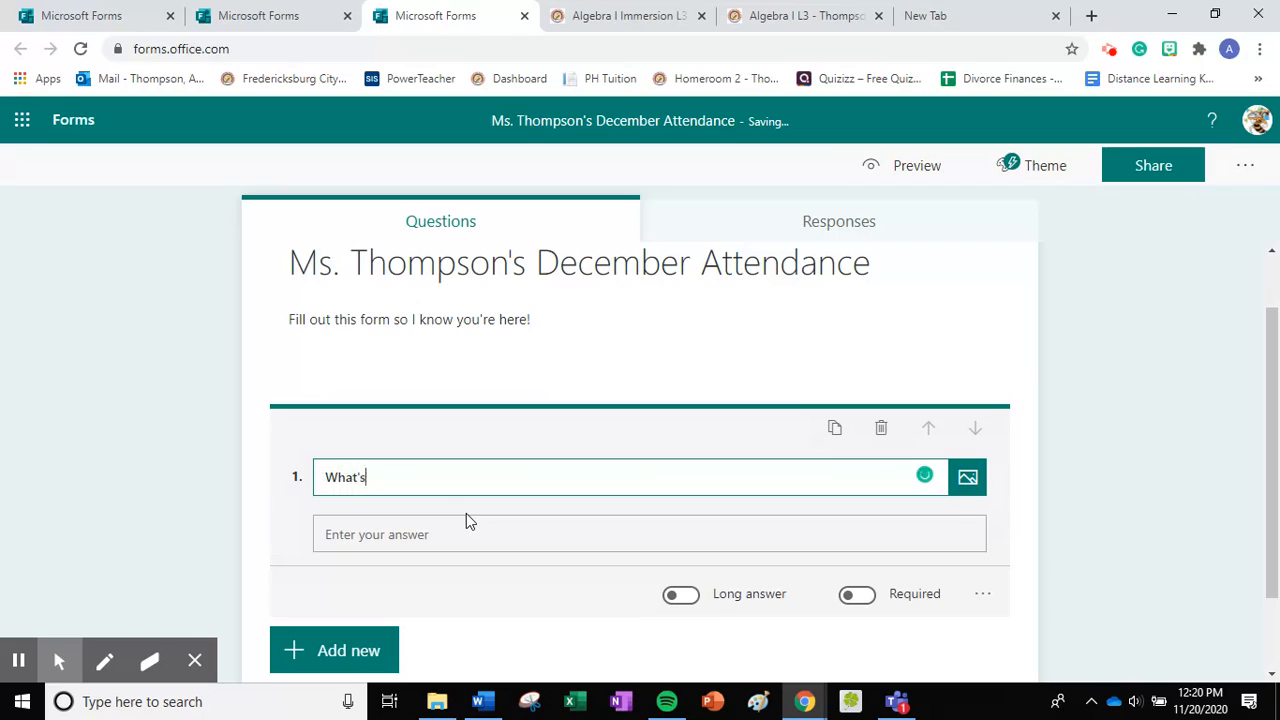
text( Your Name?)
scroll(1018, 573, down, 1)
click(857, 503)
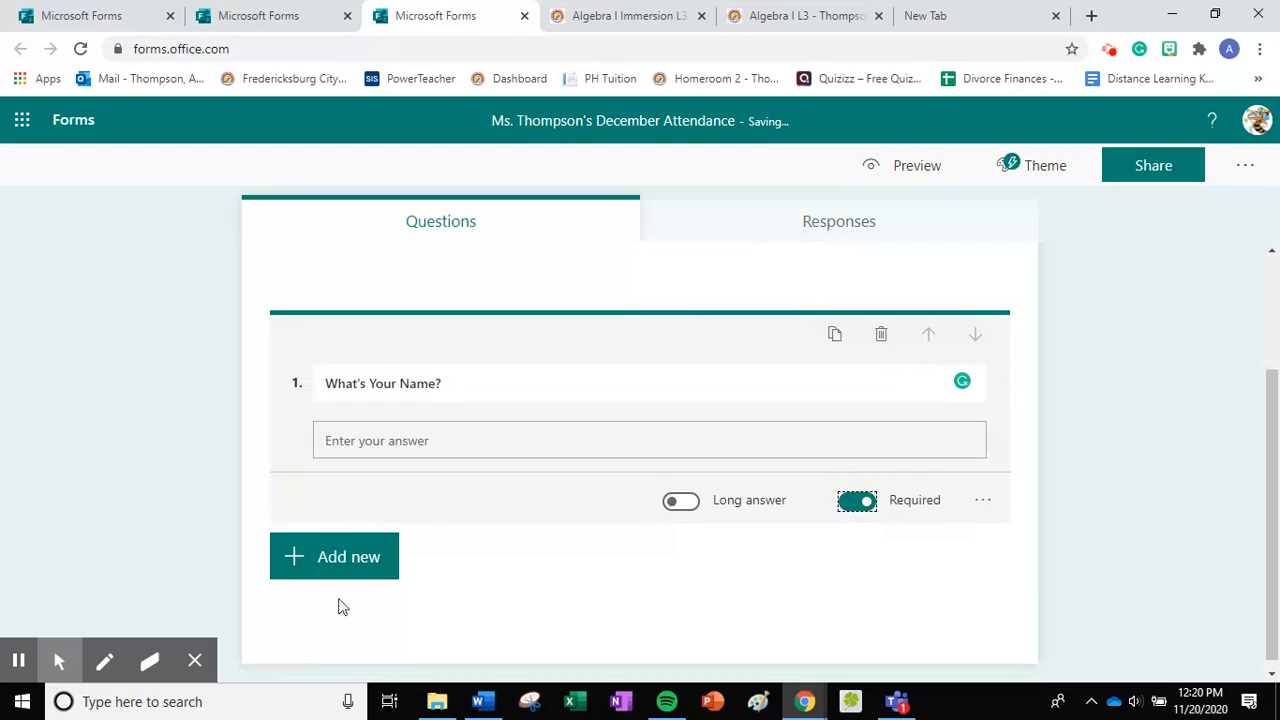
Step: Add a date question reading "What's today's date?" below the name question
click(349, 570)
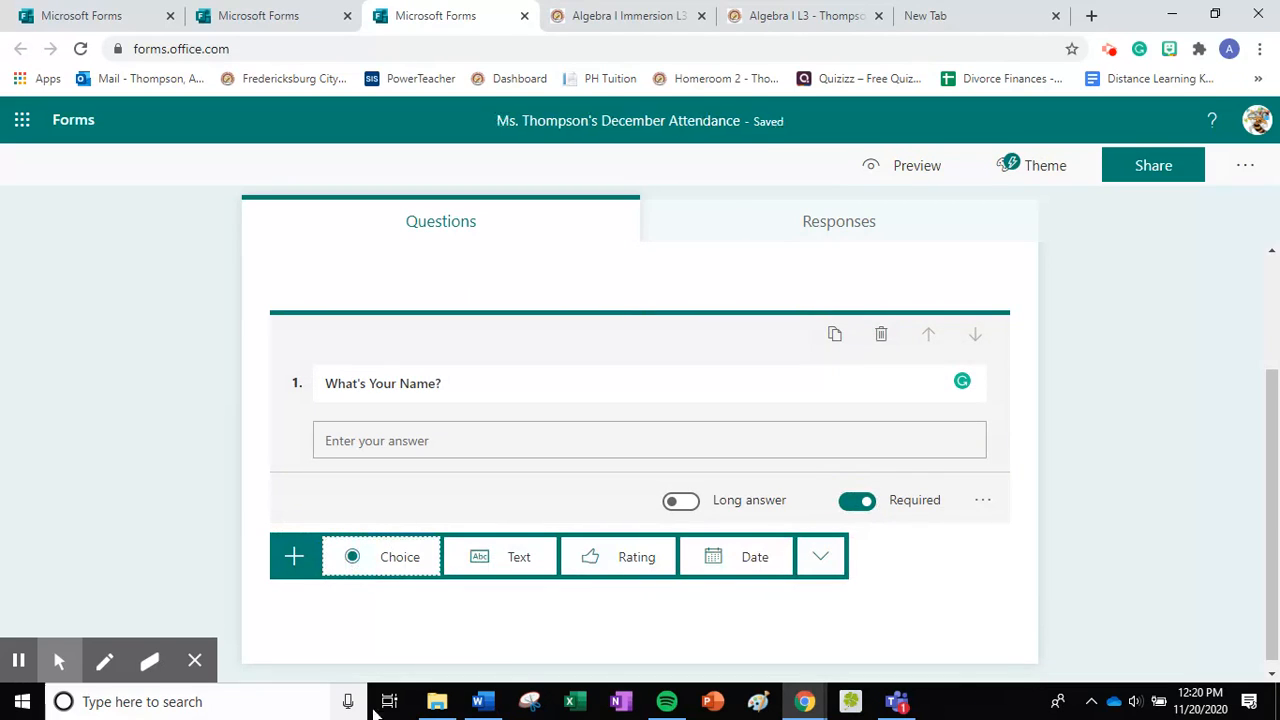
click(745, 560)
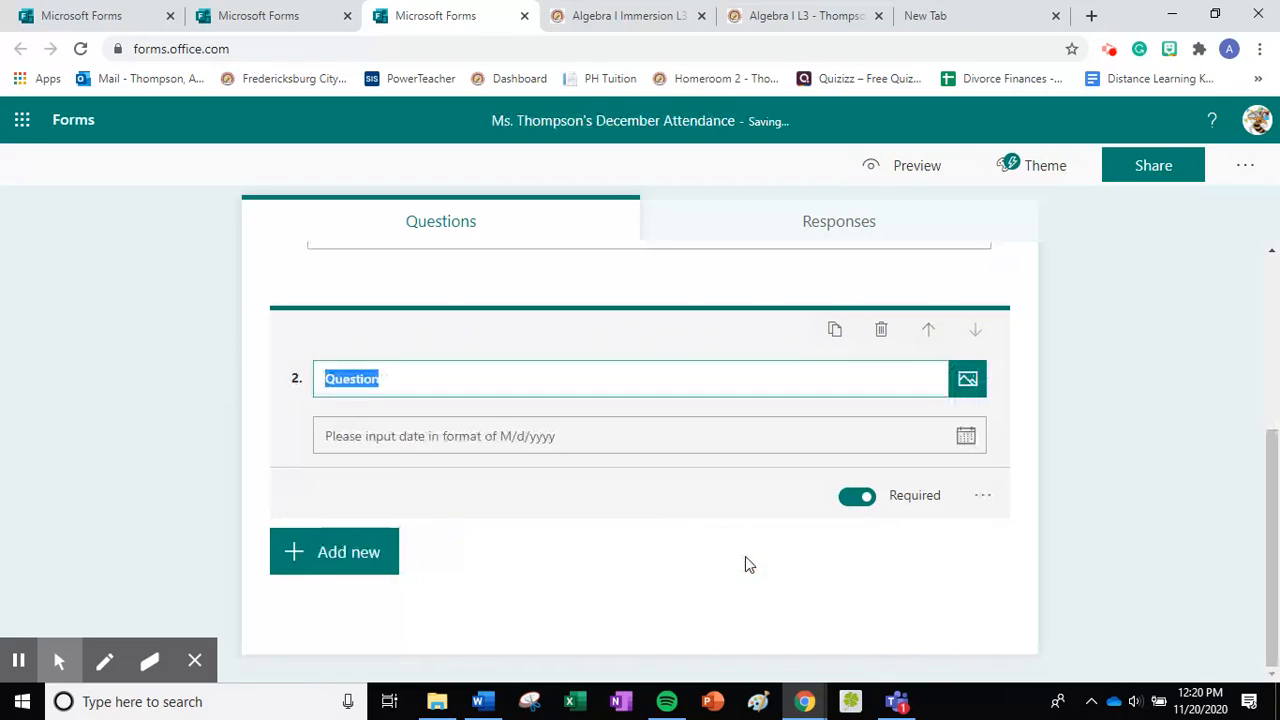
text(Wh)
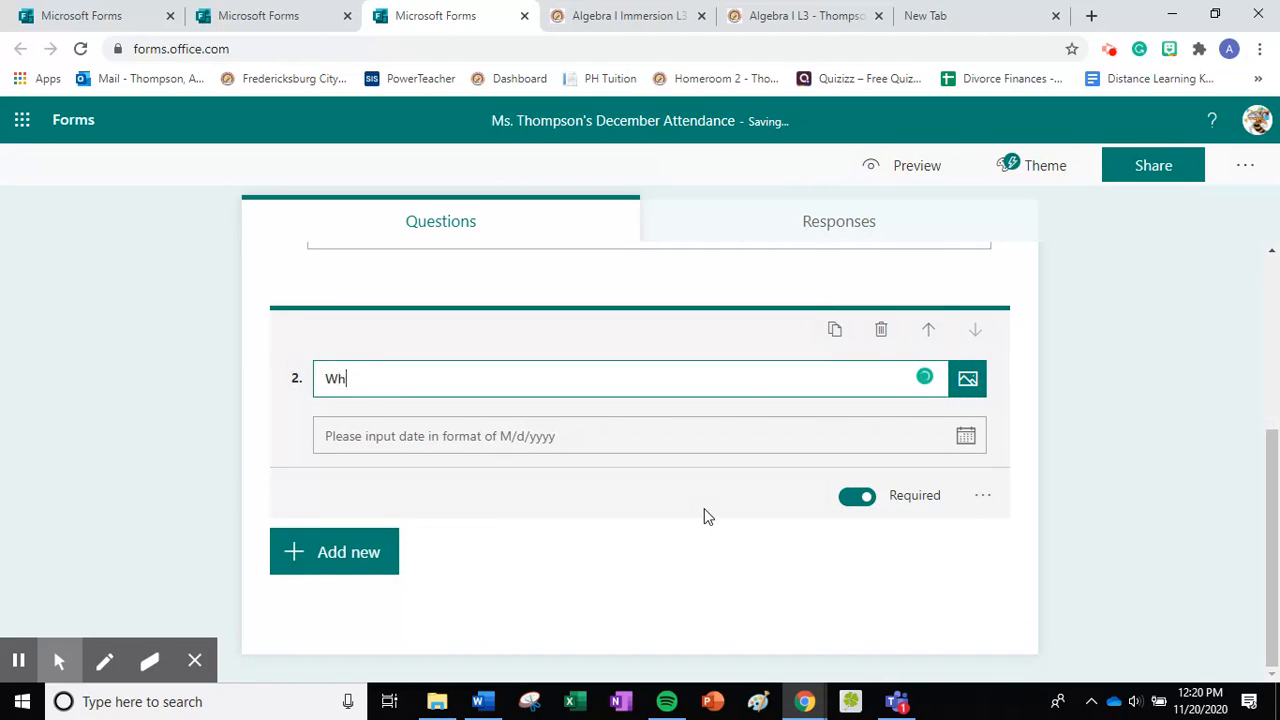
text(at's today's date?)
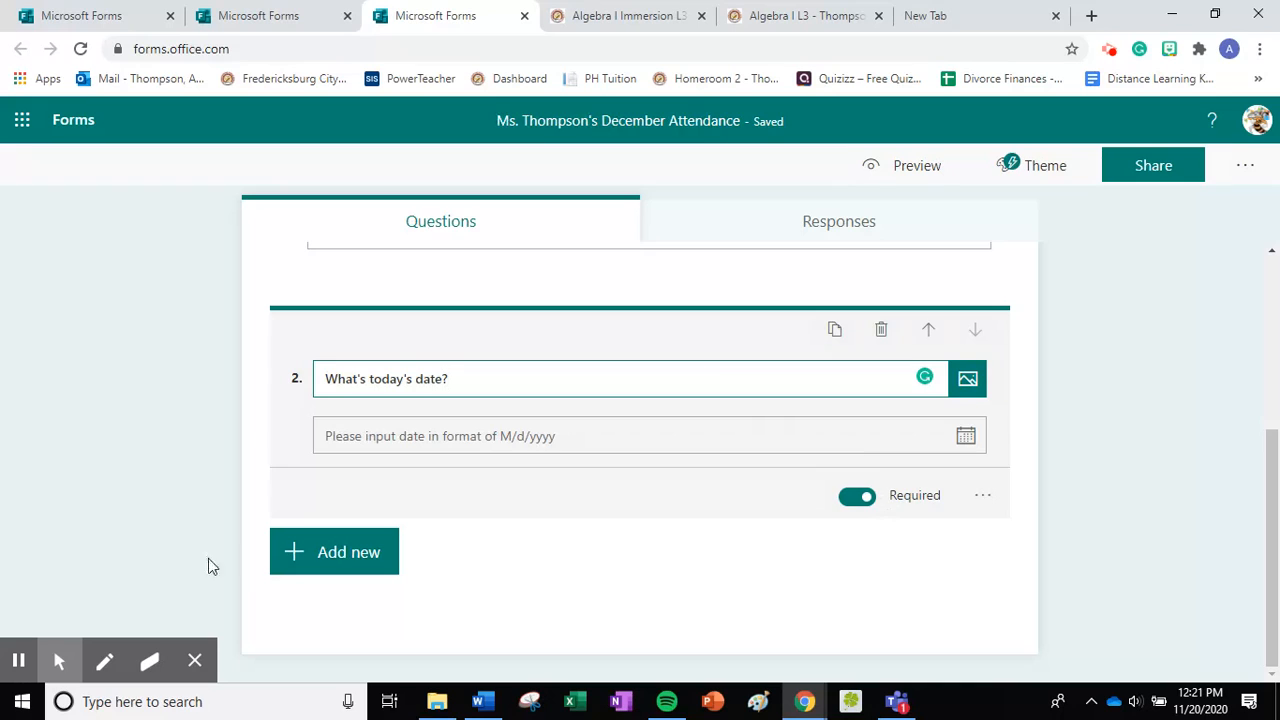
Step: Add a choice question reading "Let me know how you're feeling" after the date question
click(324, 565)
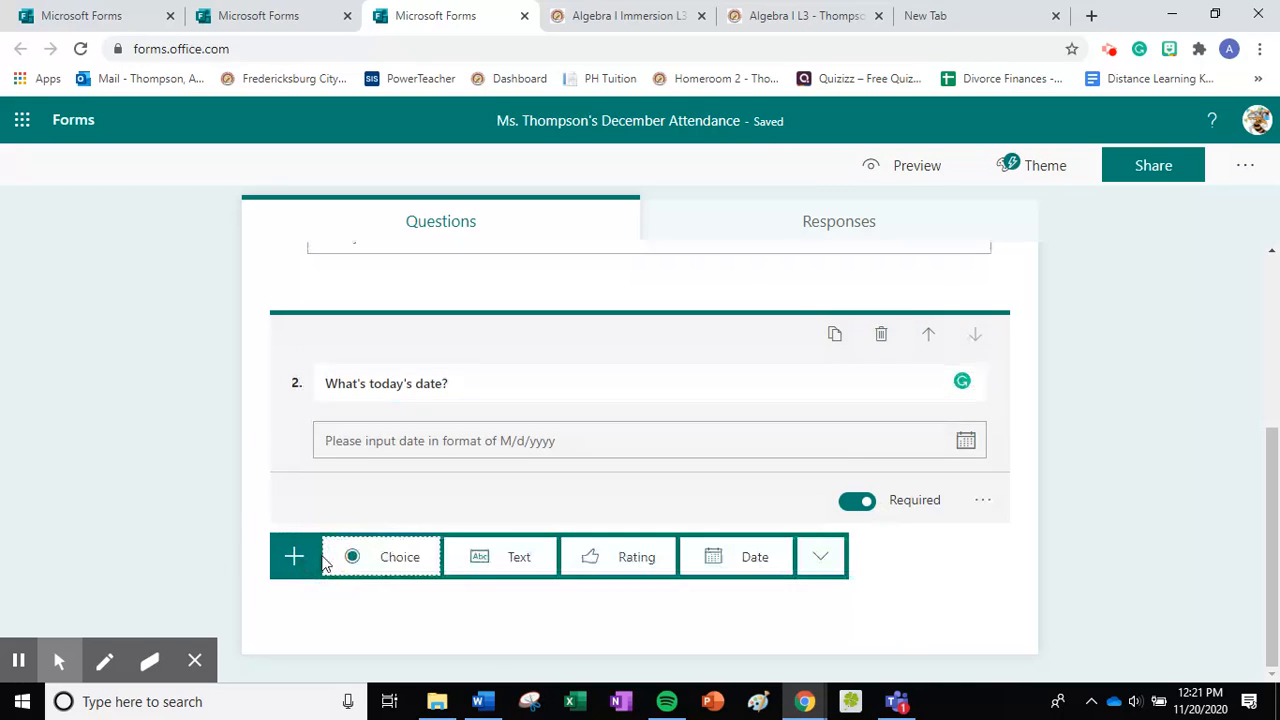
scroll(725, 420, up, 1)
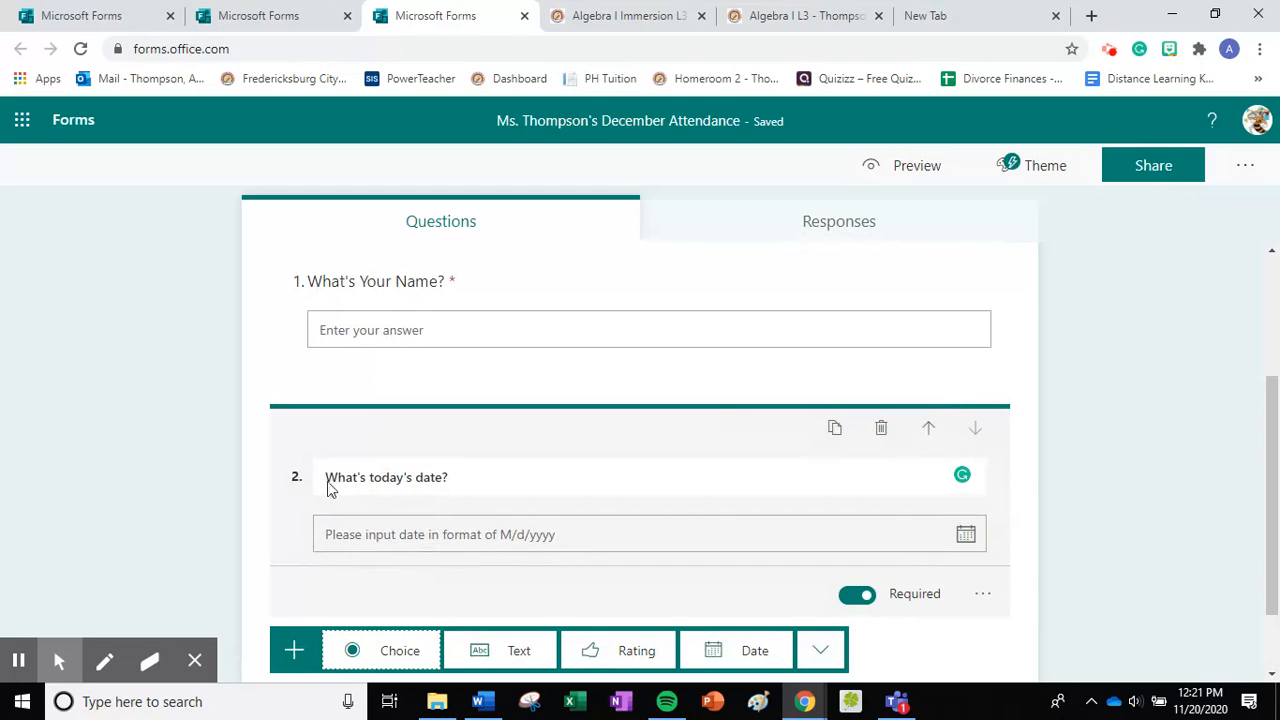
scroll(866, 654, down, 1)
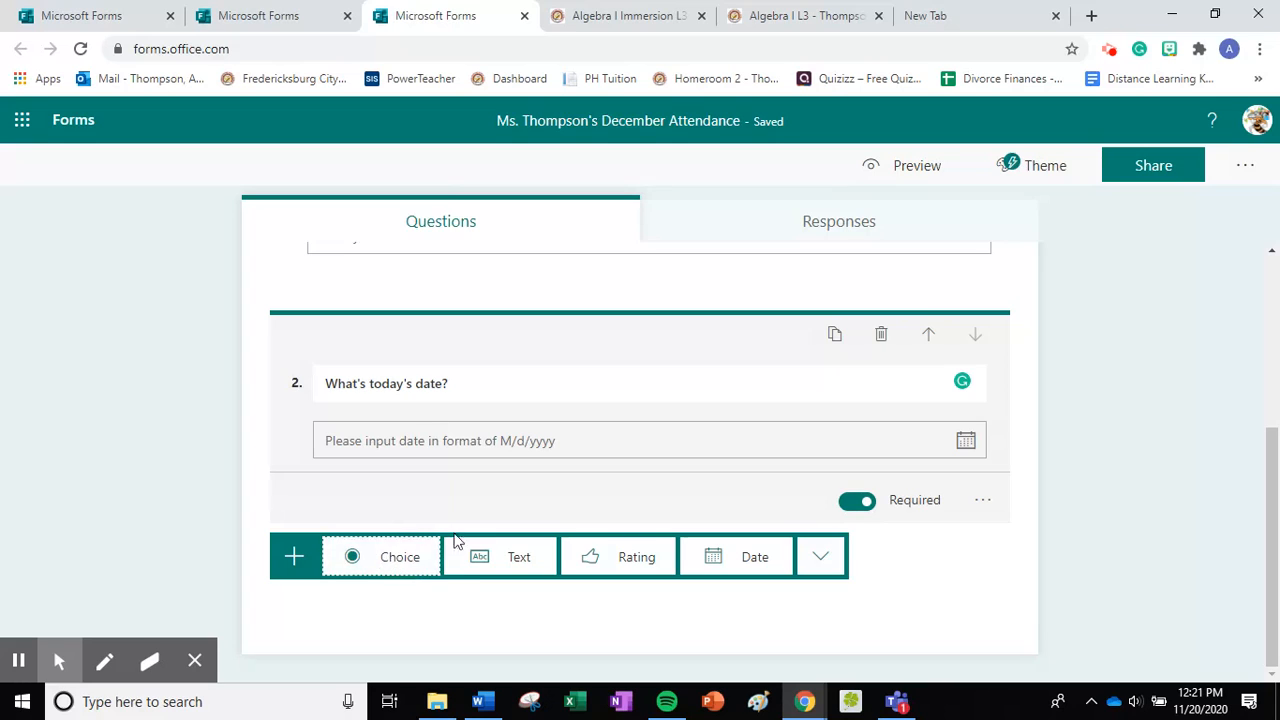
click(402, 557)
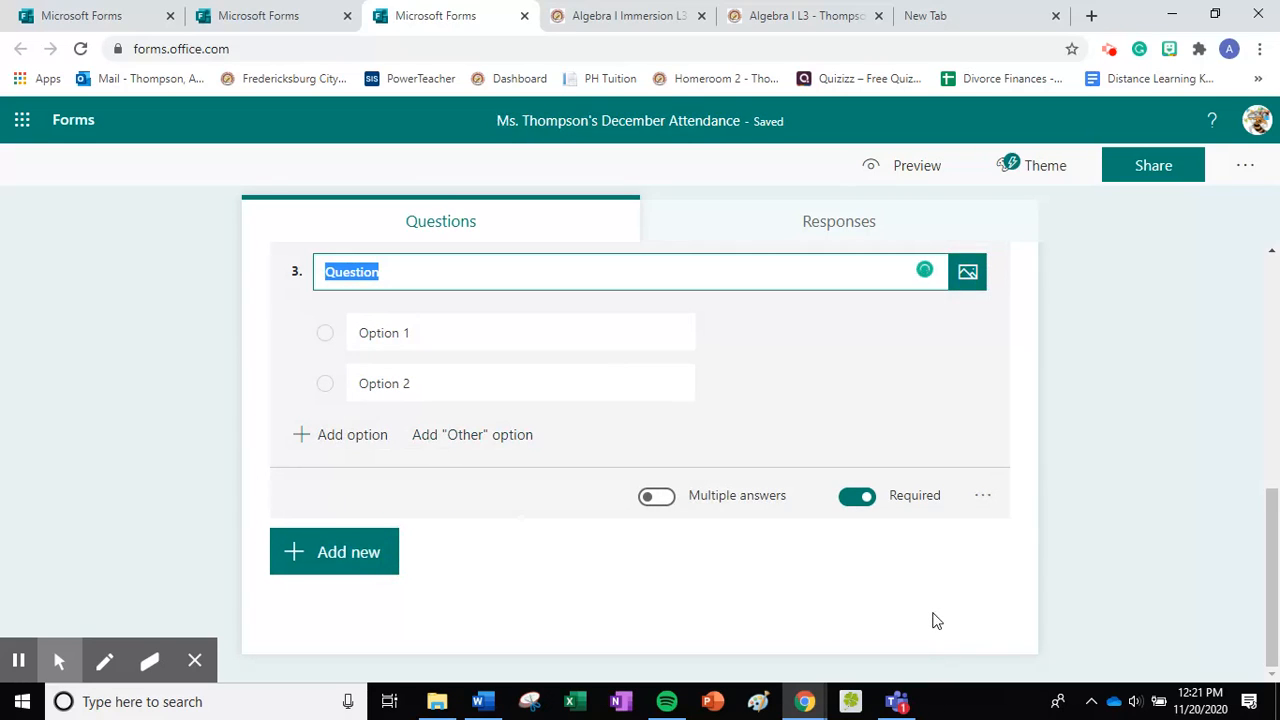
text(Let )
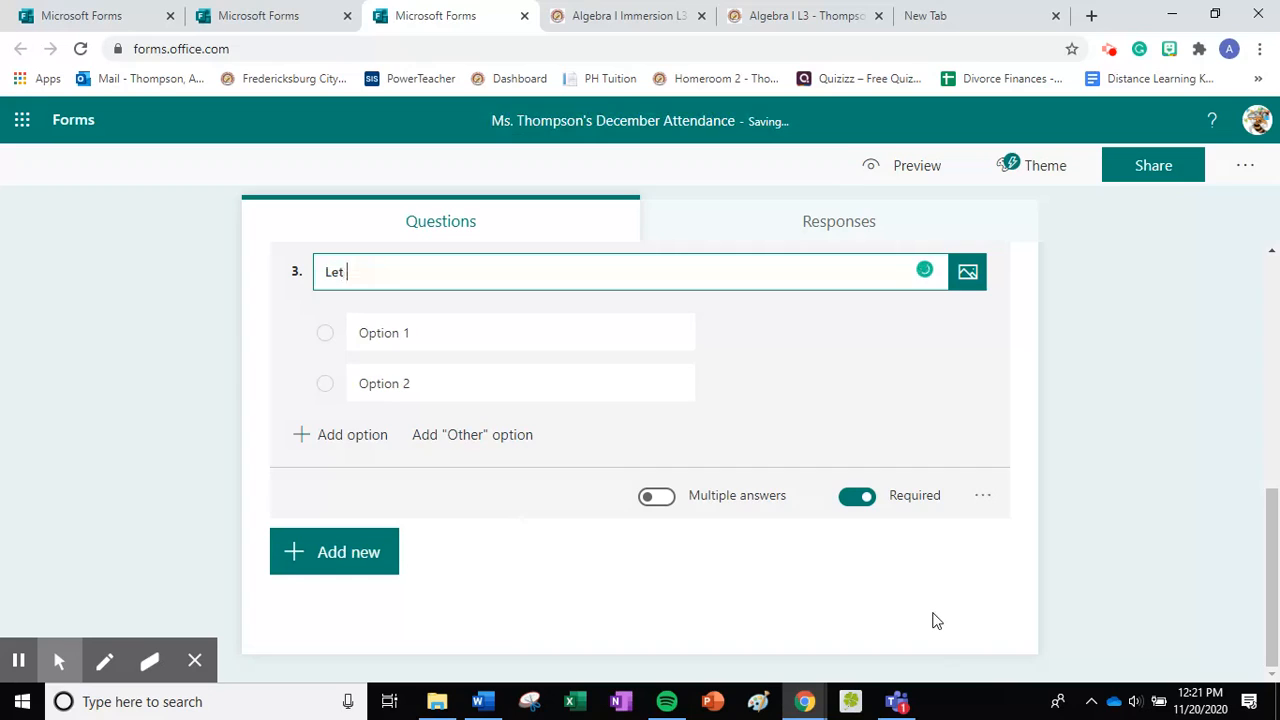
text(me know how you're feeling)
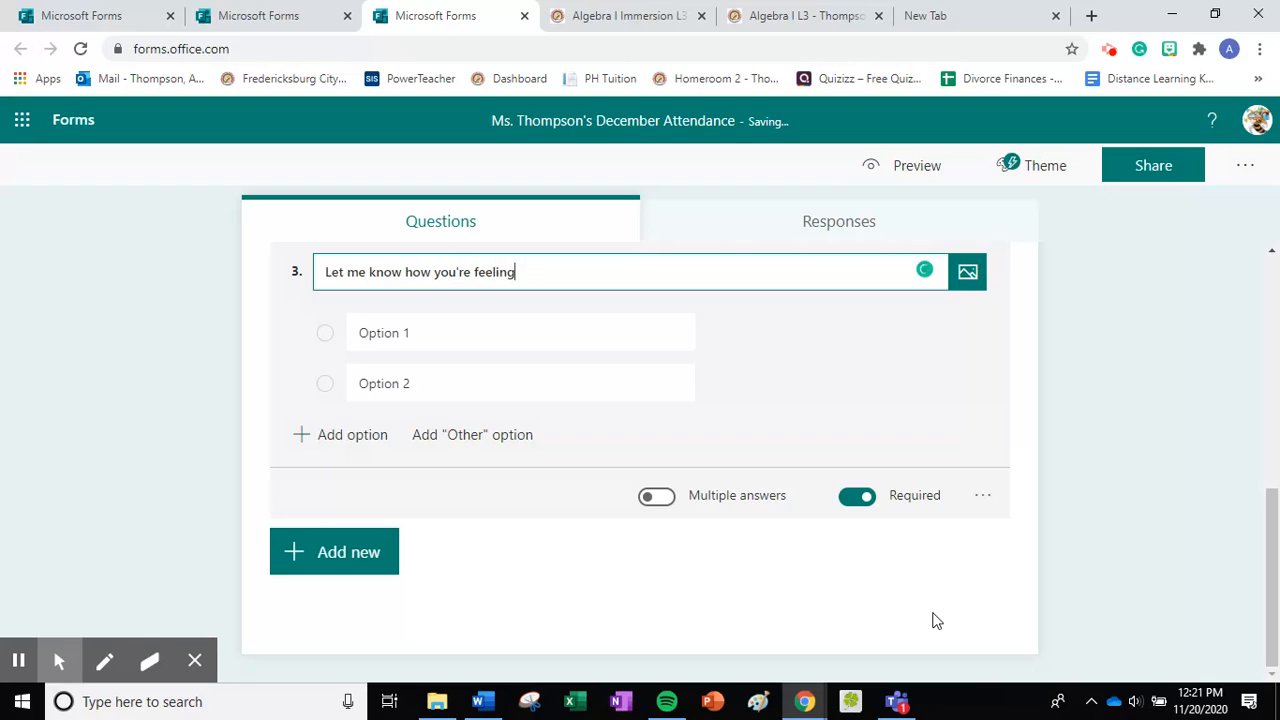
Step: Give the feeling question three answer options: "Never Better", "So- So" and "Not So Good"
click(451, 330)
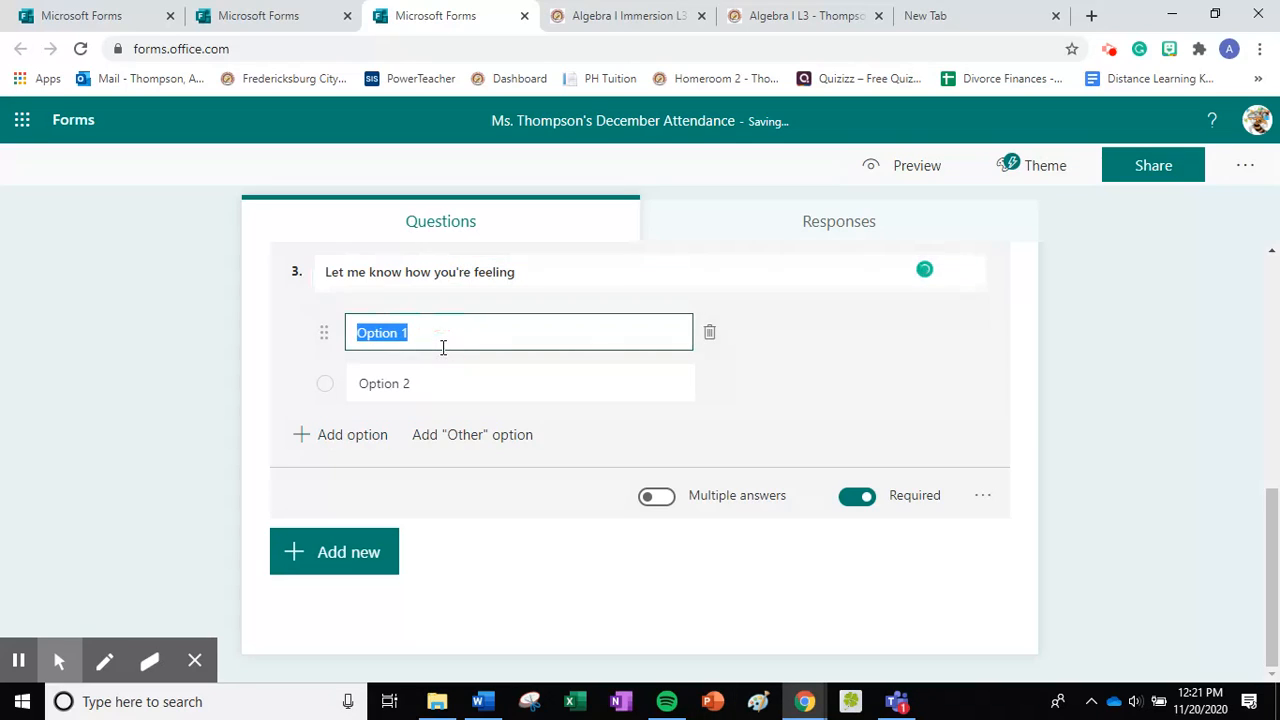
text(Never Bet)
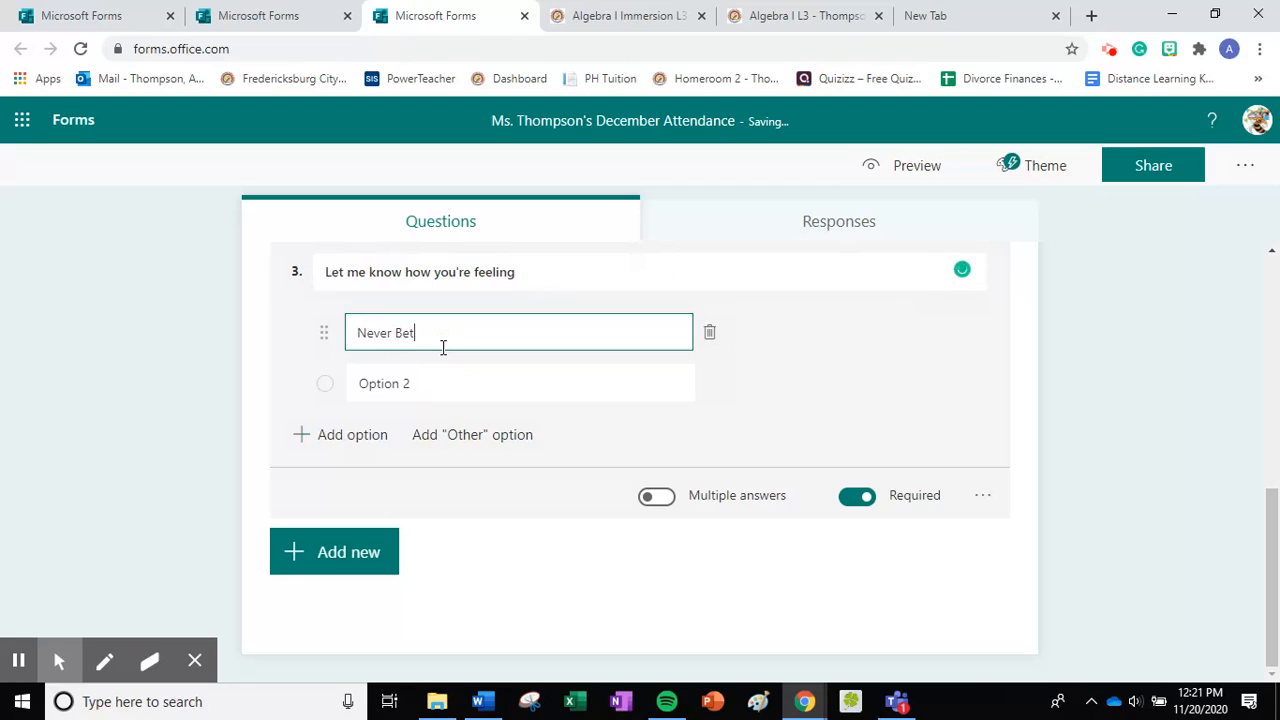
text(ter)
click(443, 376)
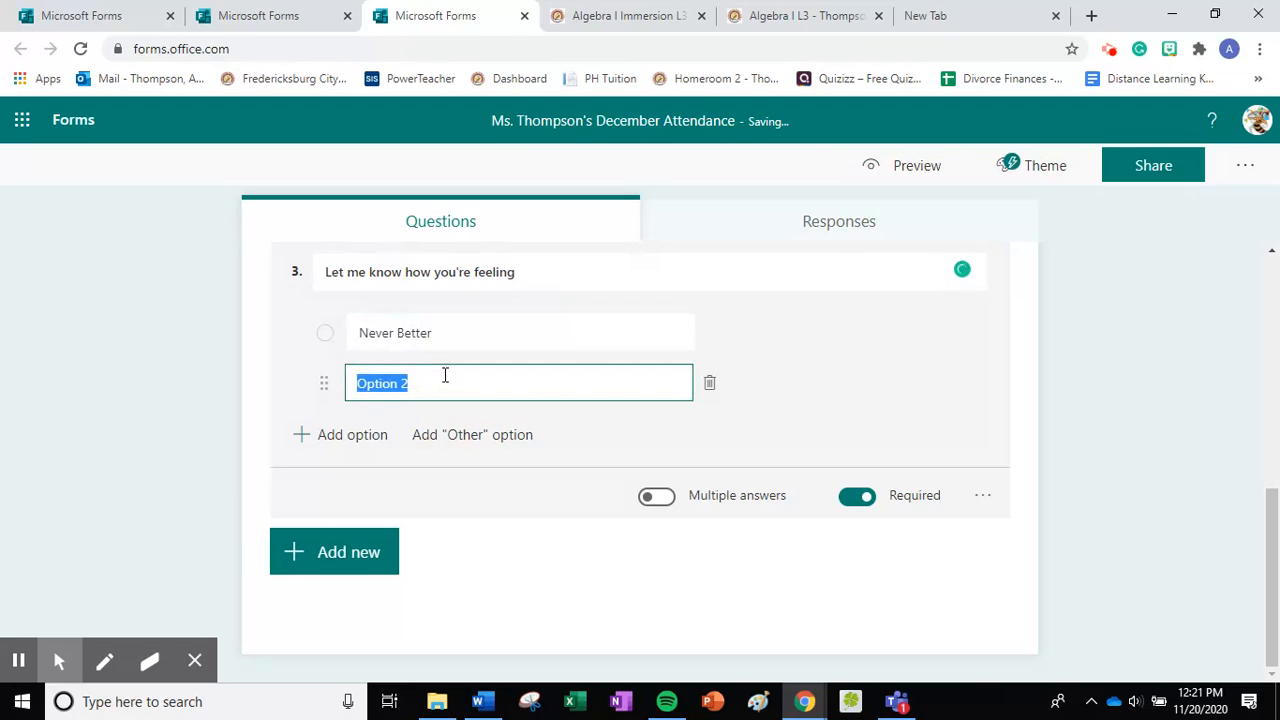
text(So- So)
click(356, 434)
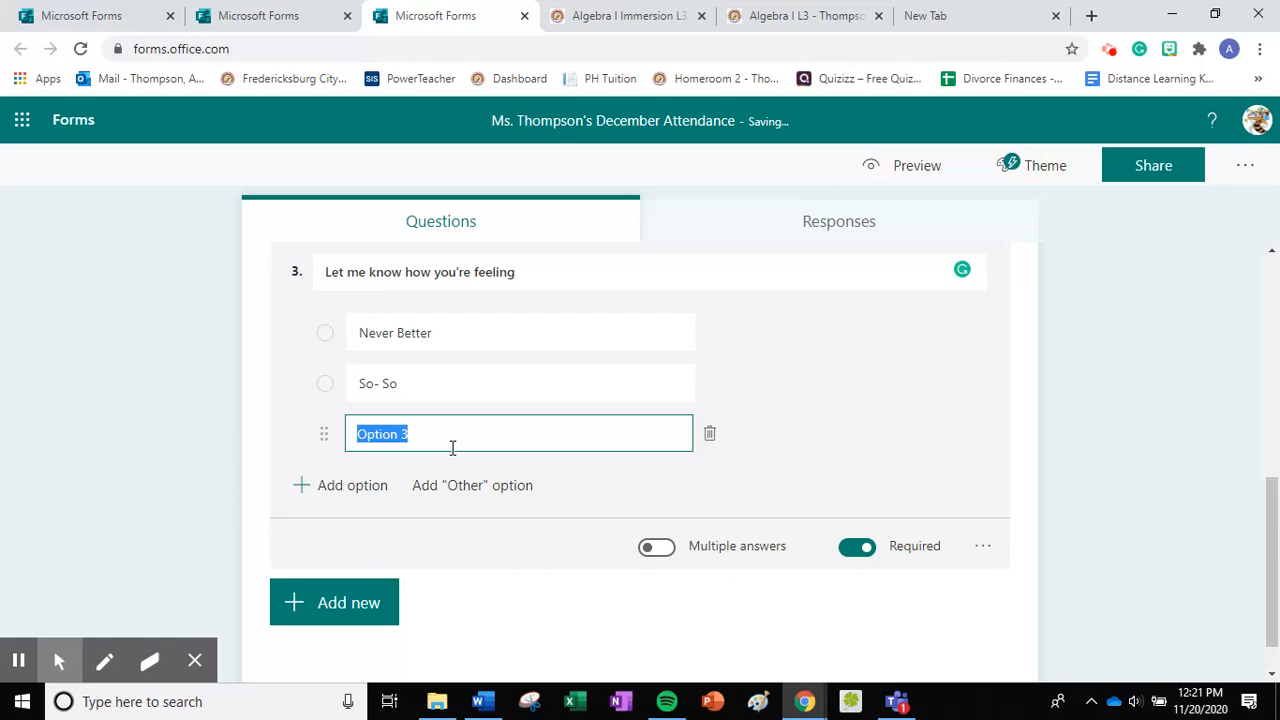
text(Not S)
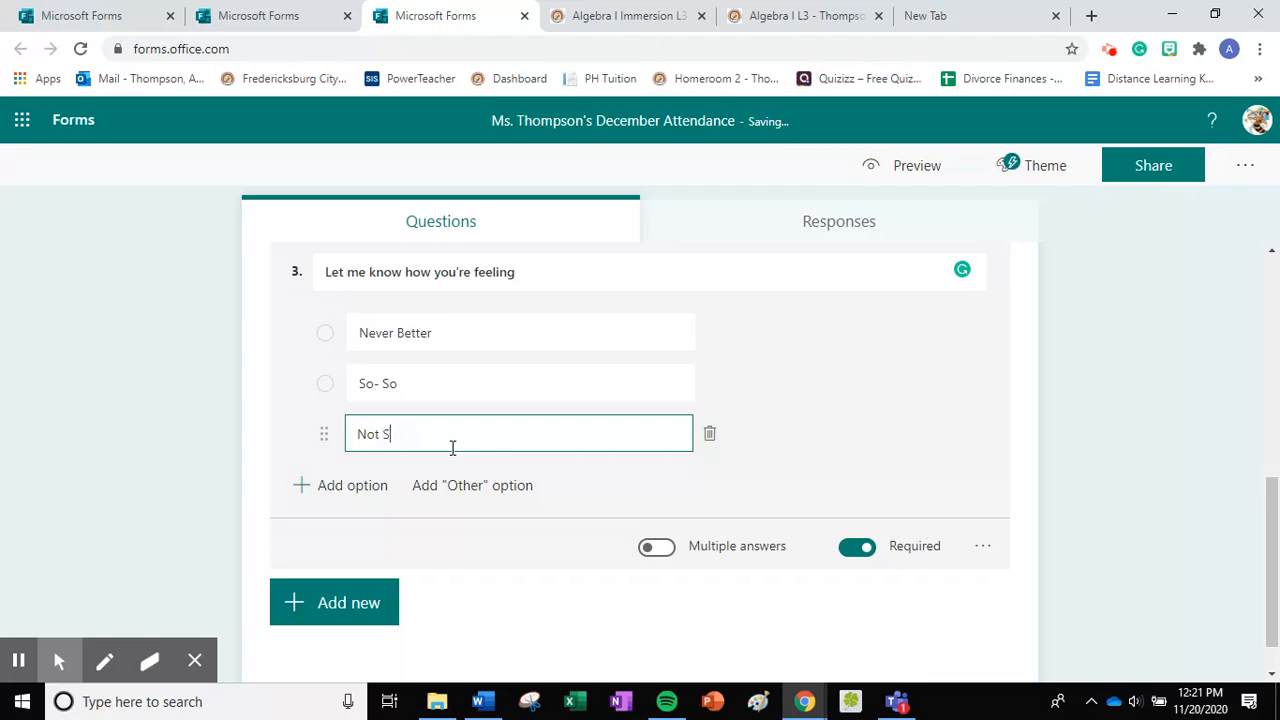
text(o Good)
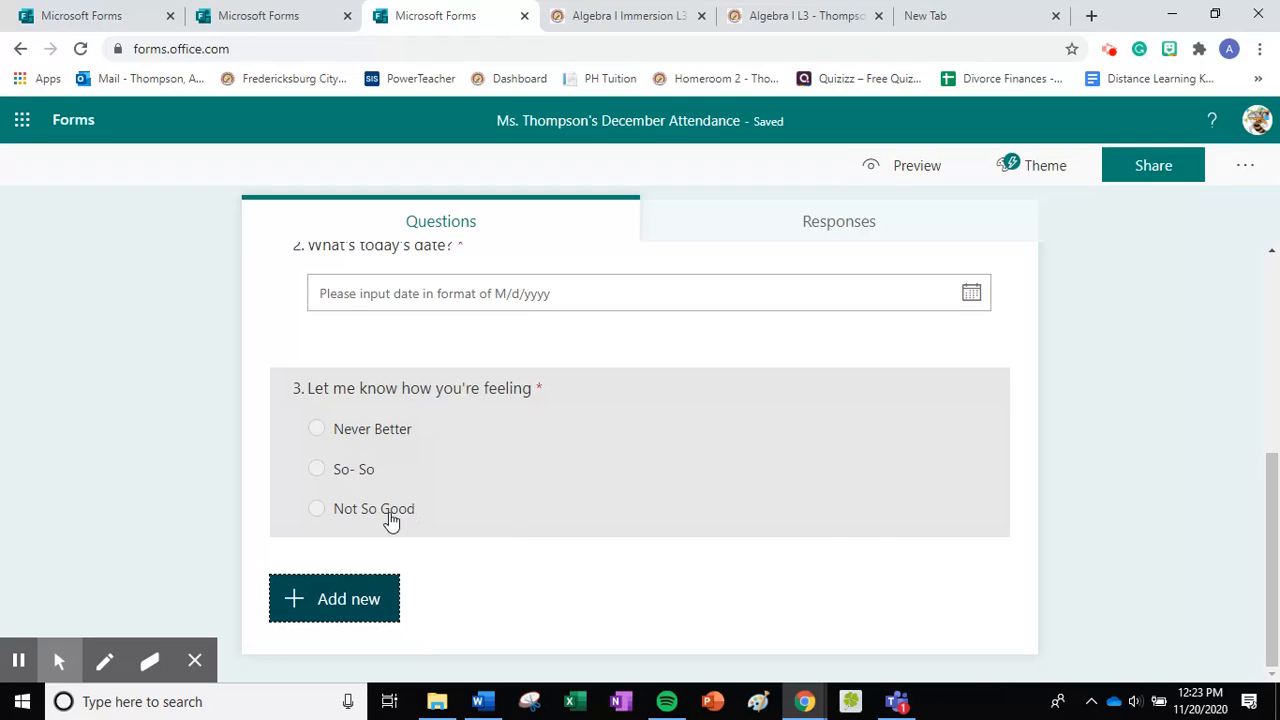
Step: Add a choice question reading "Do you need to talk?" after the feeling question
click(344, 611)
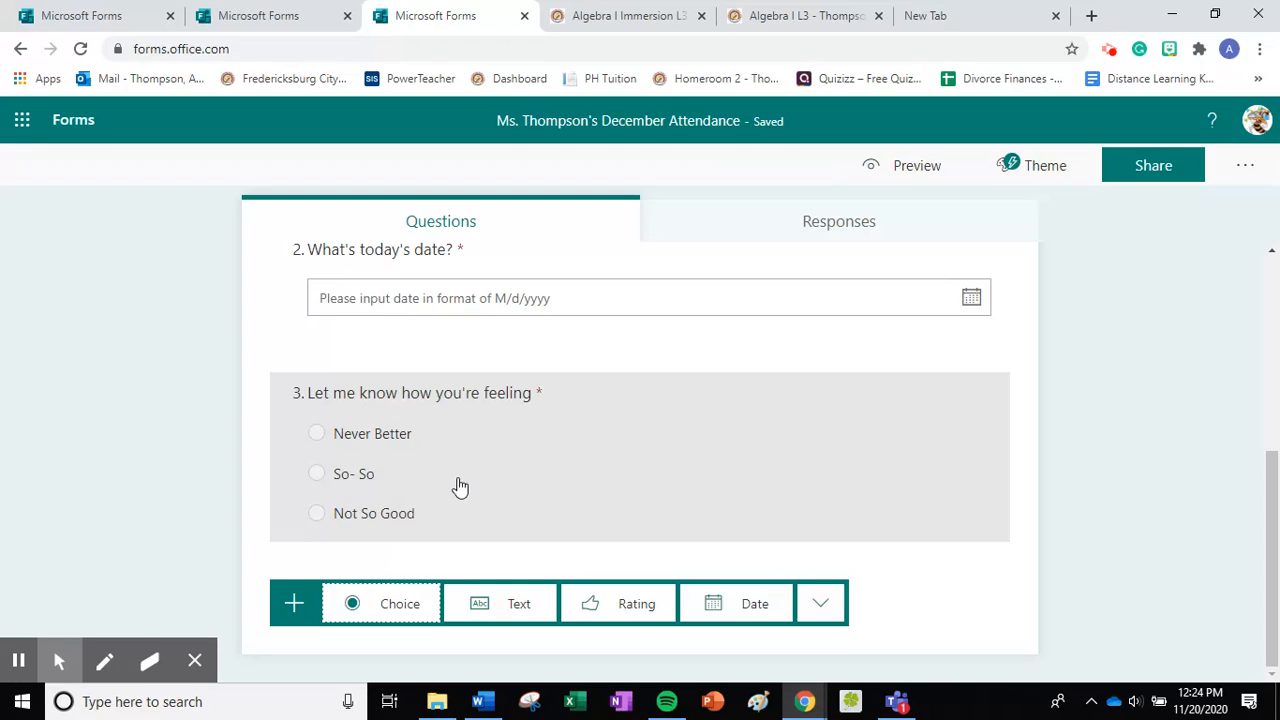
click(403, 620)
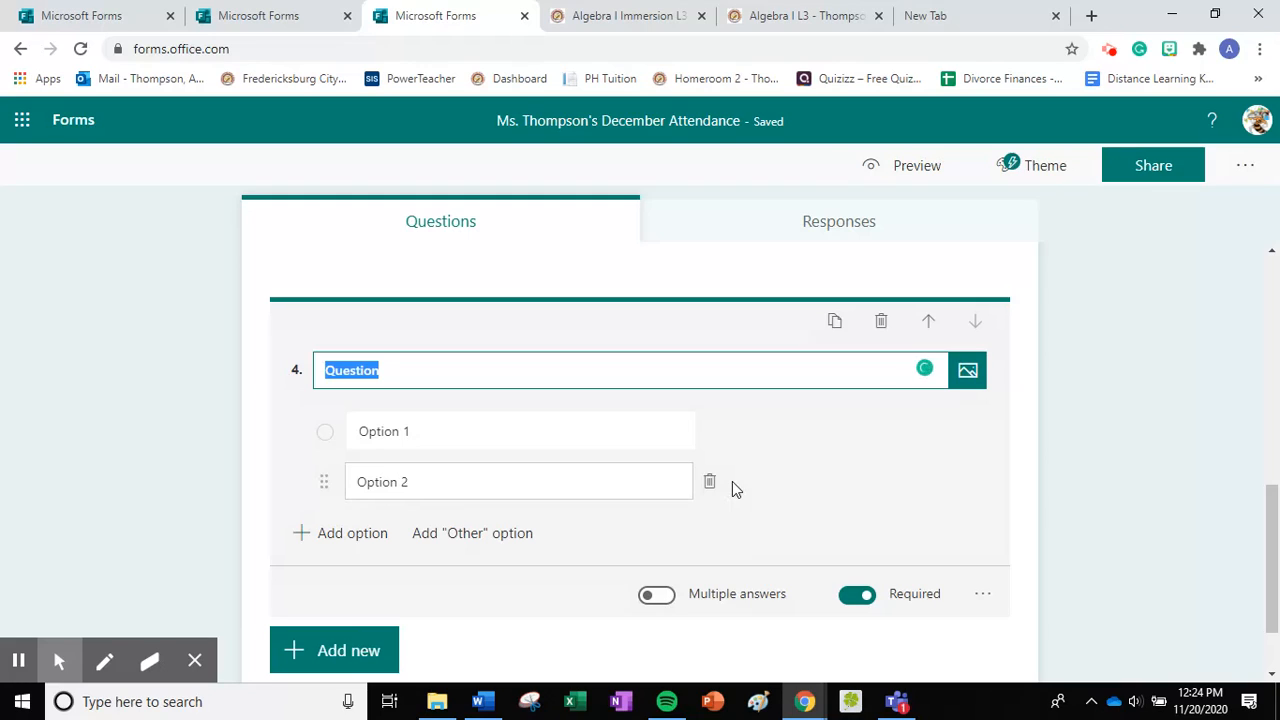
text(Do you nee)
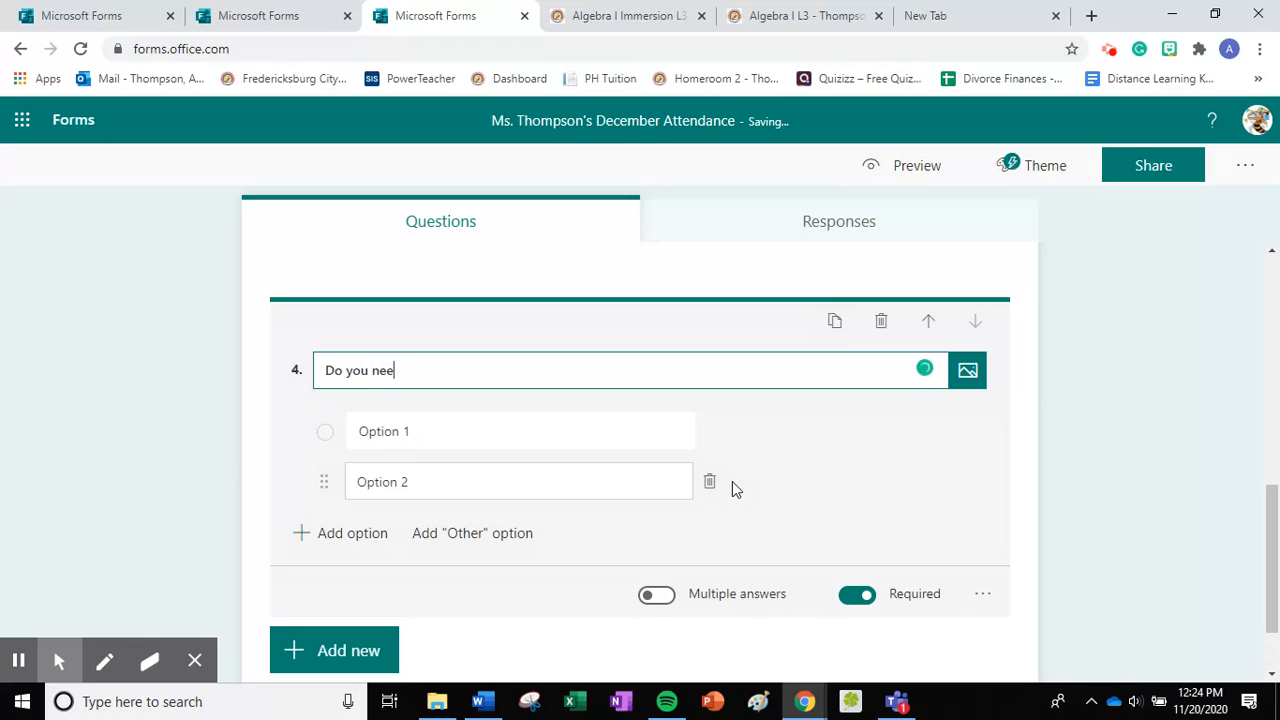
text(d to talk?)
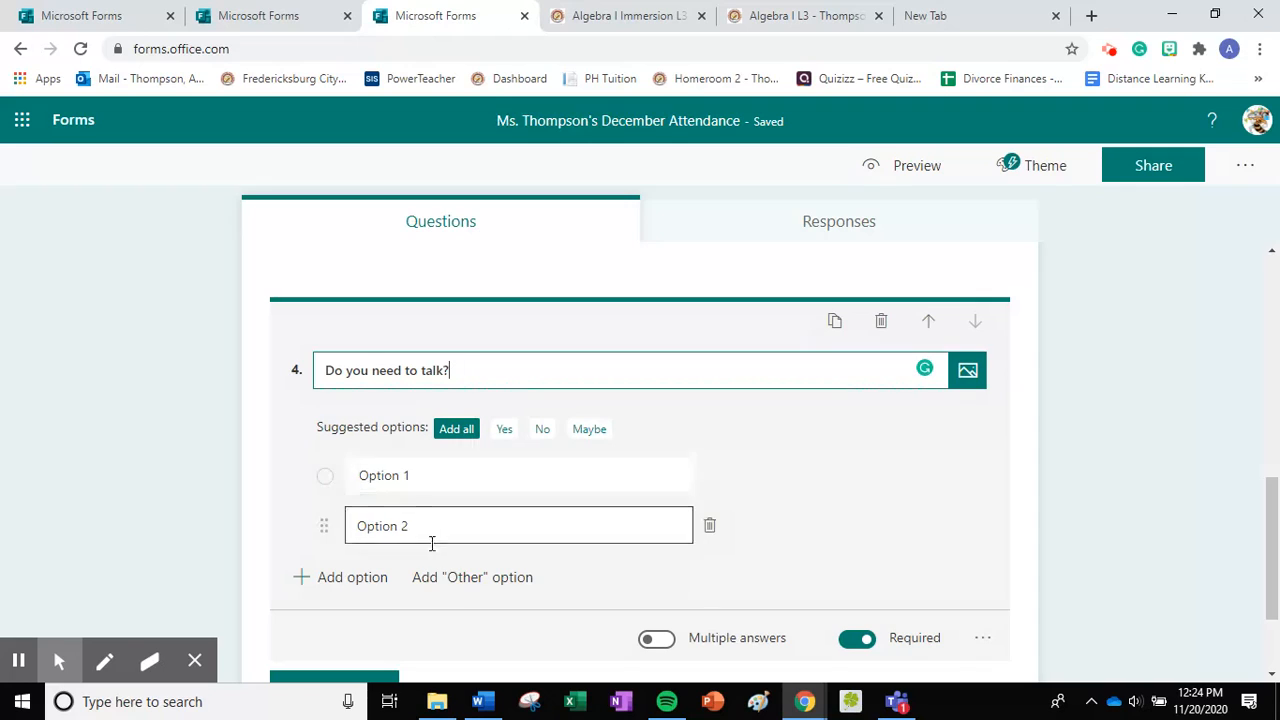
Step: Give the talk question the options "Yes, please call my house", "Yes, please chat me on Teams", "Yes, please email me" and "No, I'll be okay"
click(397, 477)
text(Ye)
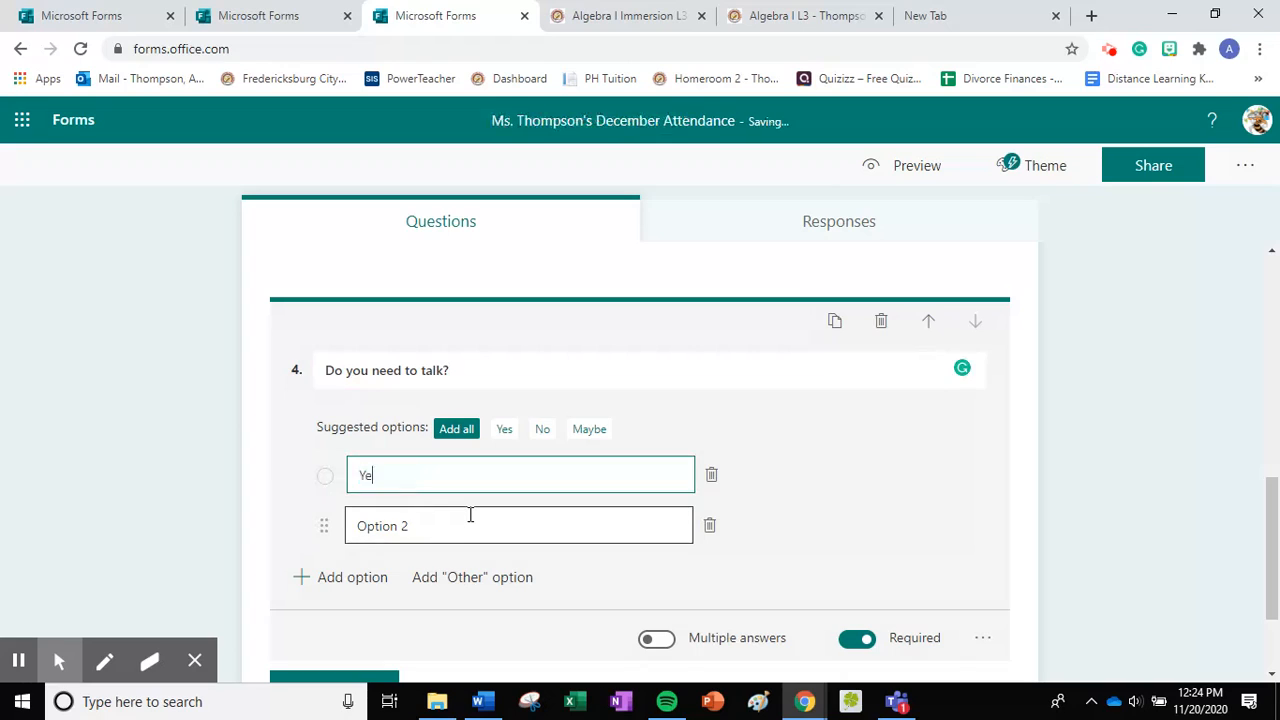
text(s, please call my house)
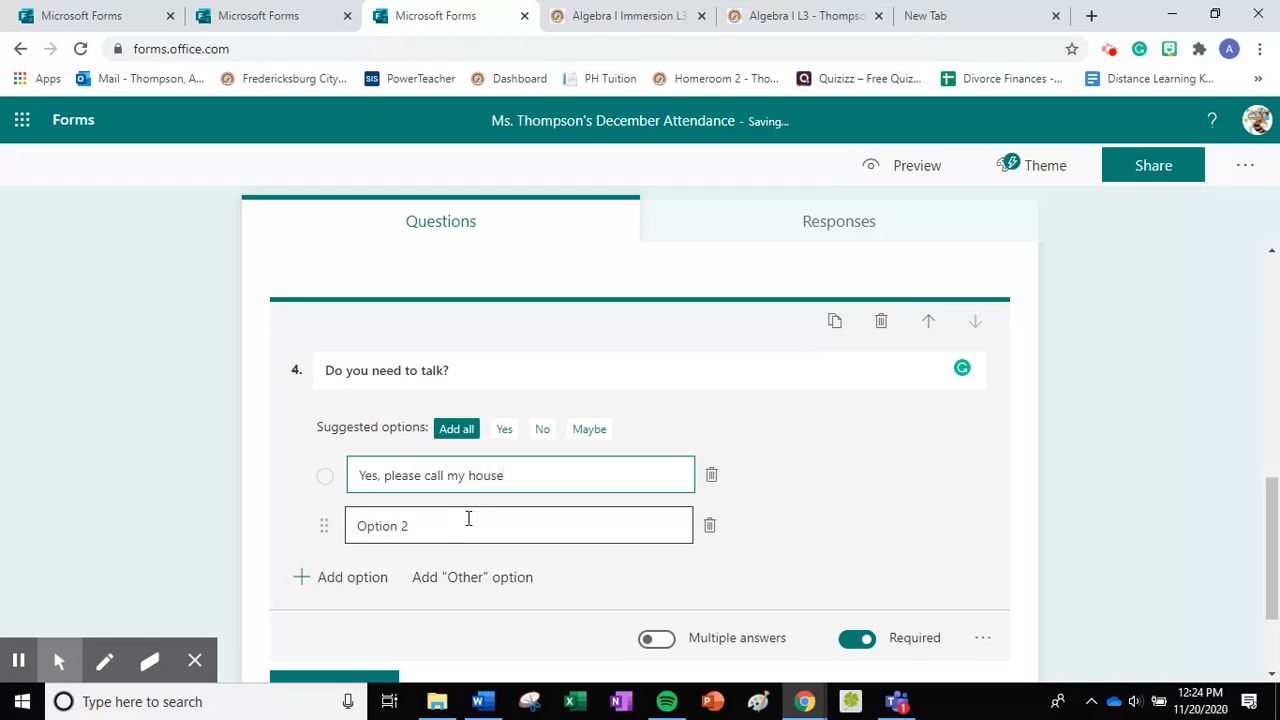
click(460, 526)
text(Yes, p)
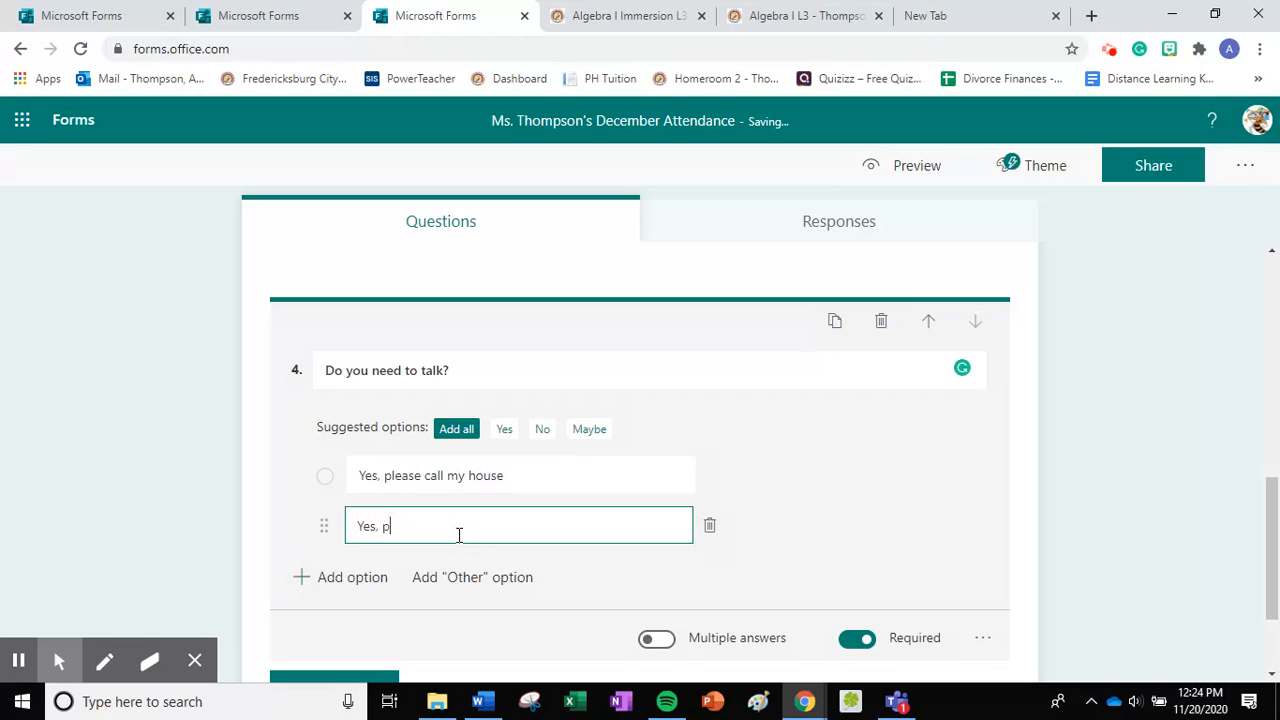
text(lease chat me on Teams)
click(362, 580)
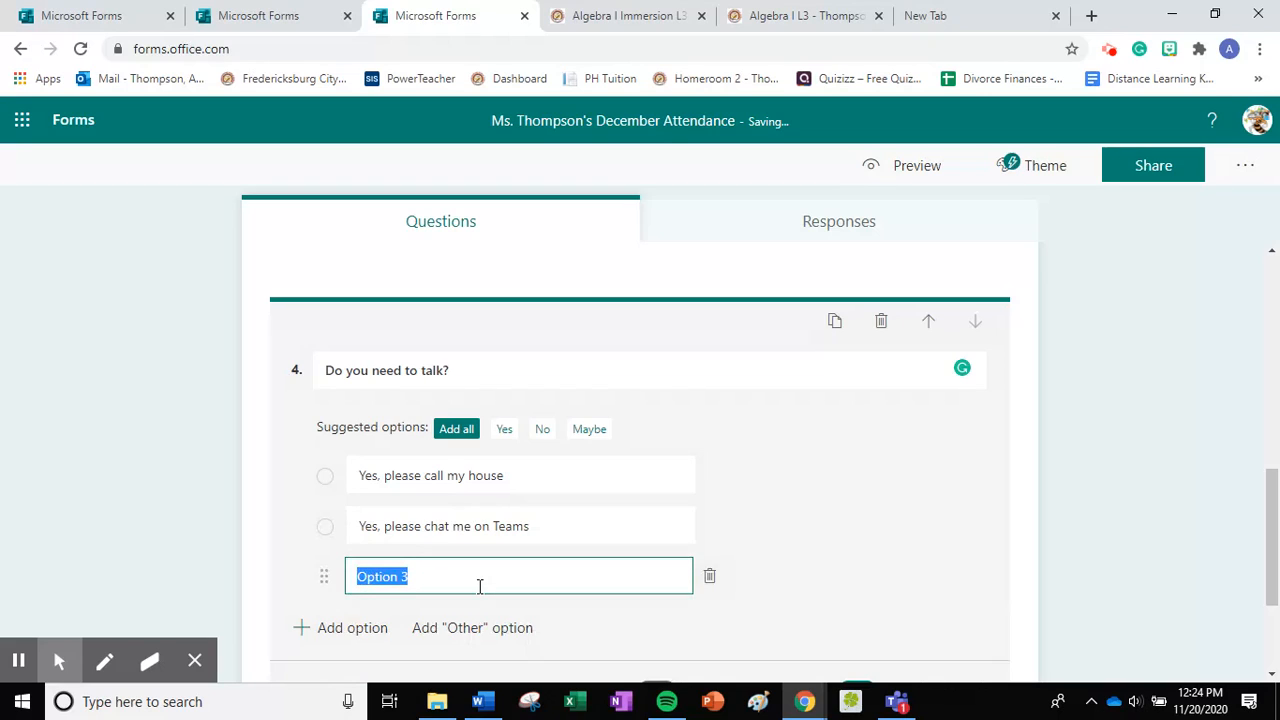
text(Yes )
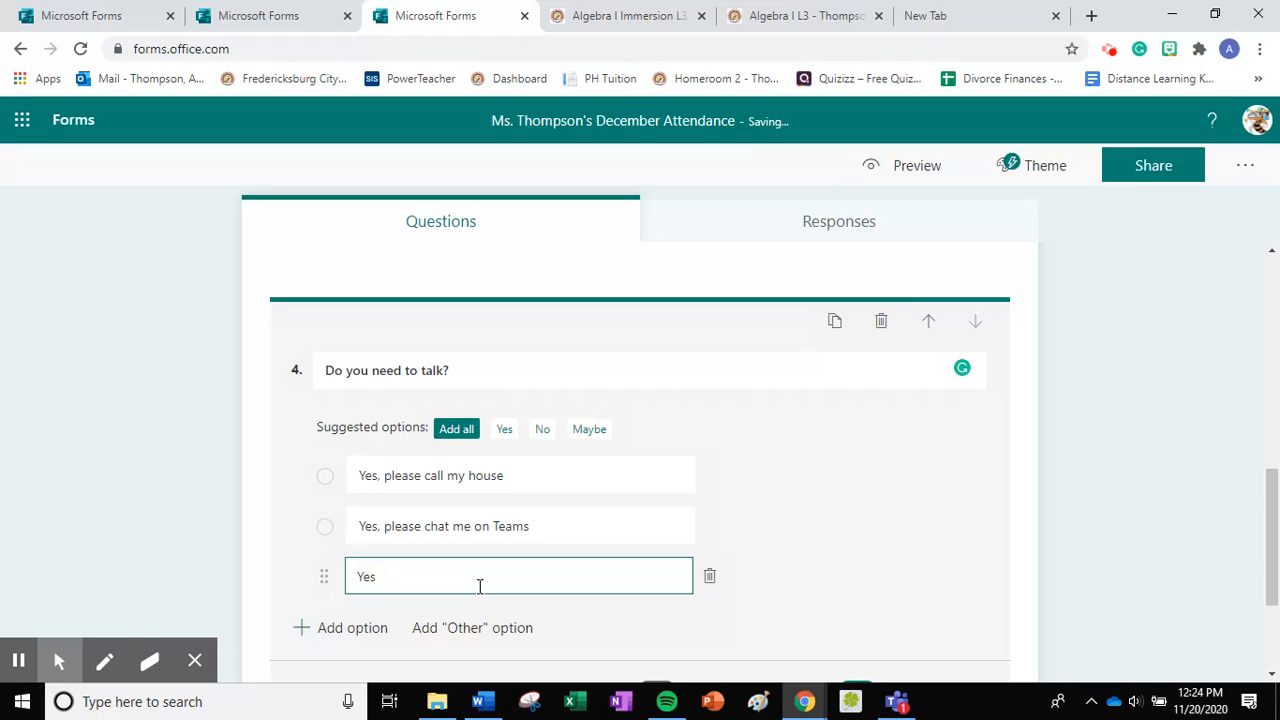
text(, please email me)
click(320, 638)
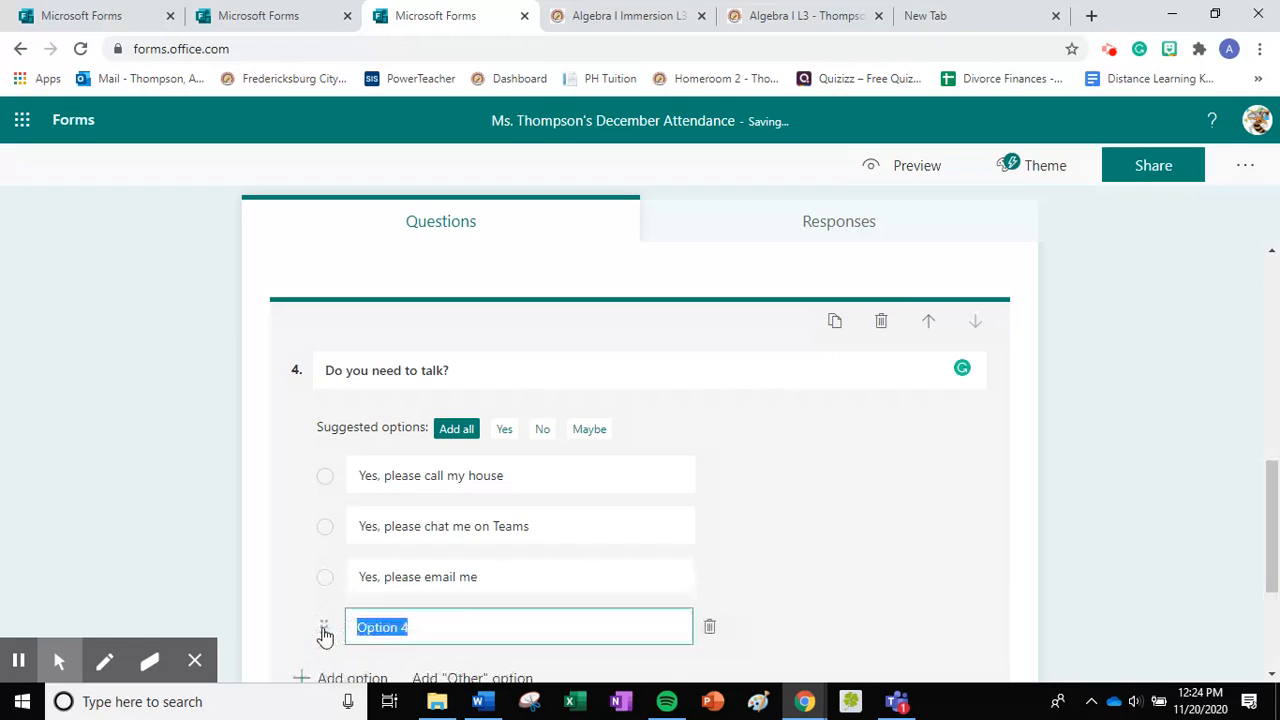
text(No, I'll be okay)
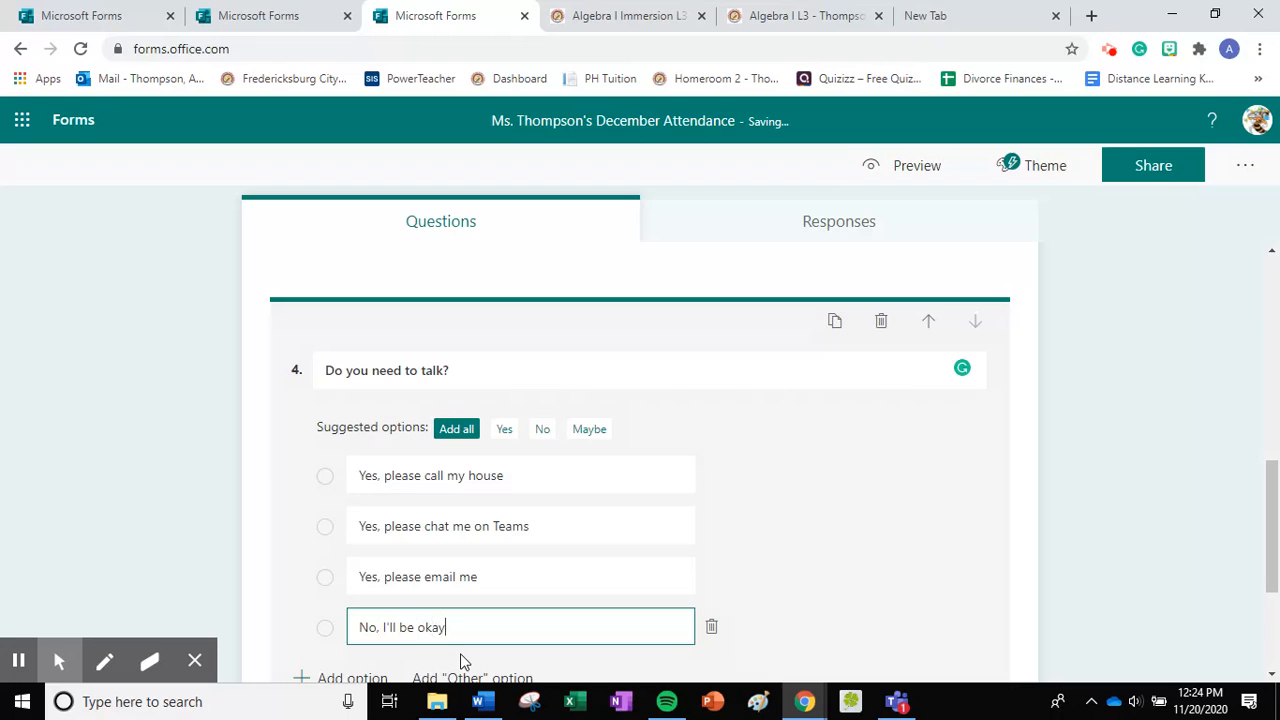
Step: Add branching to the feeling question so "Never Better" and "So- So" both go to the end of the form, and return to the questions
scroll(723, 420, down, 2)
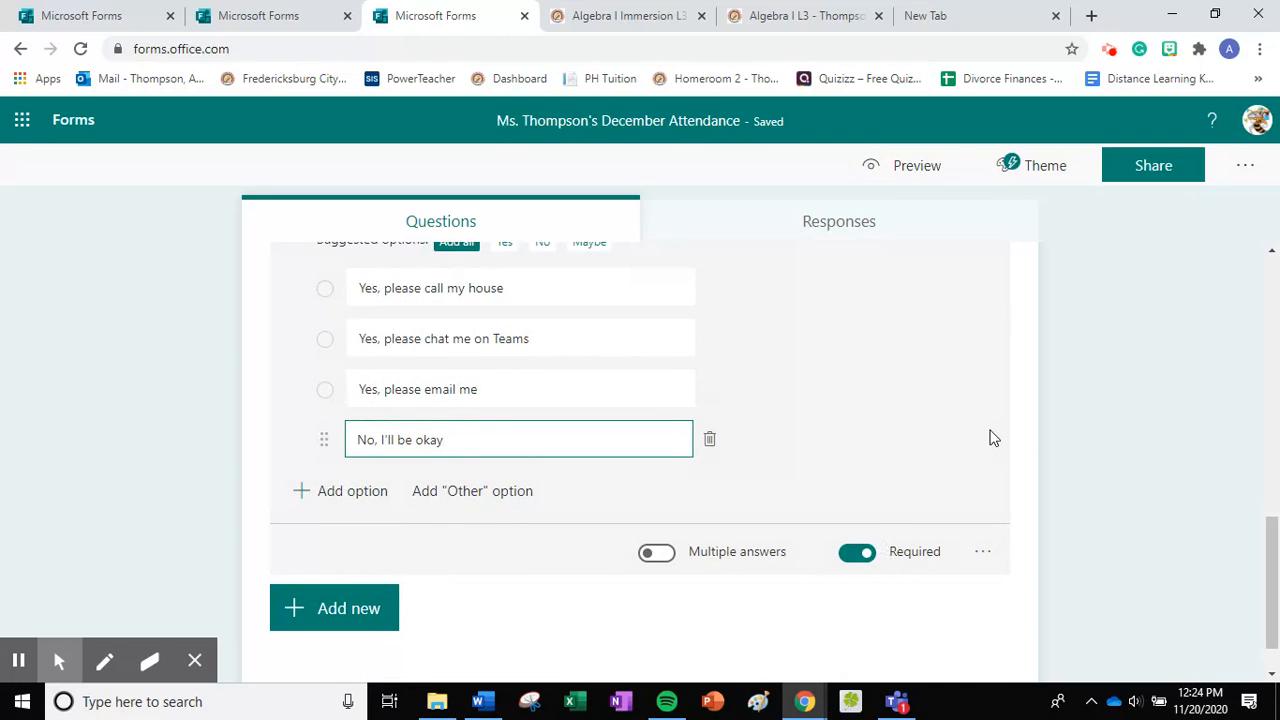
scroll(993, 438, up, 3)
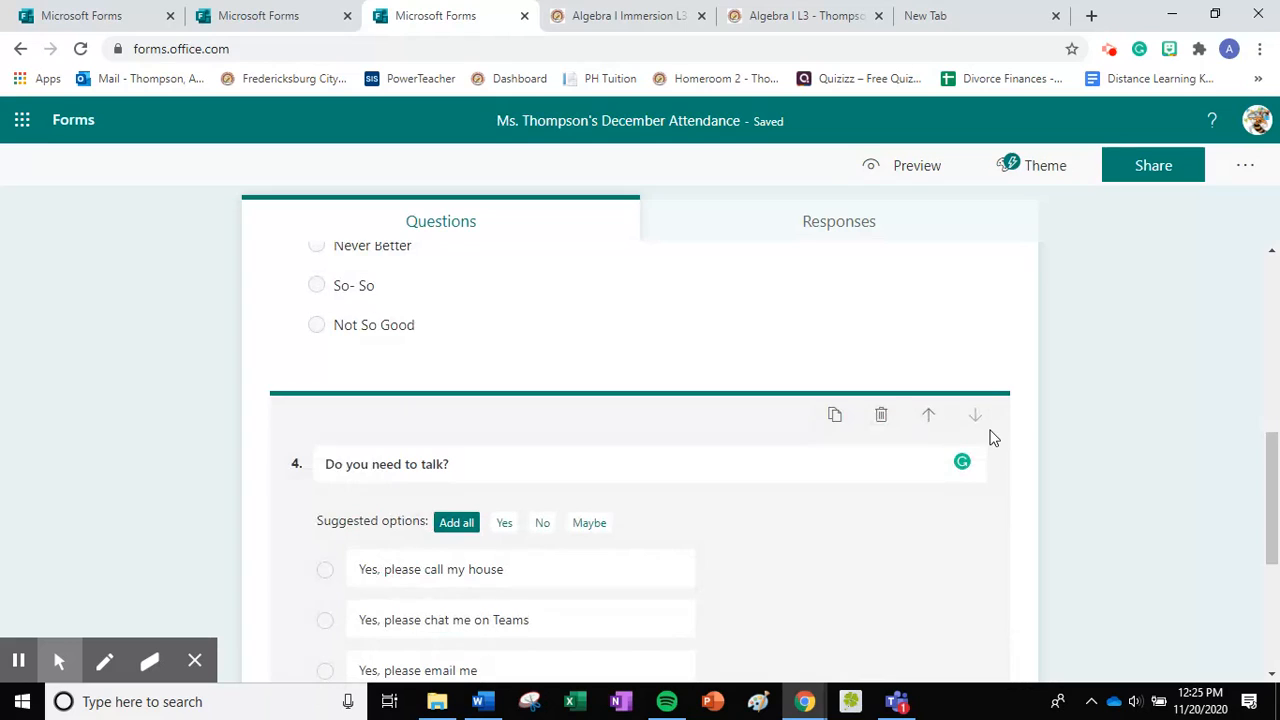
scroll(990, 436, up, 1)
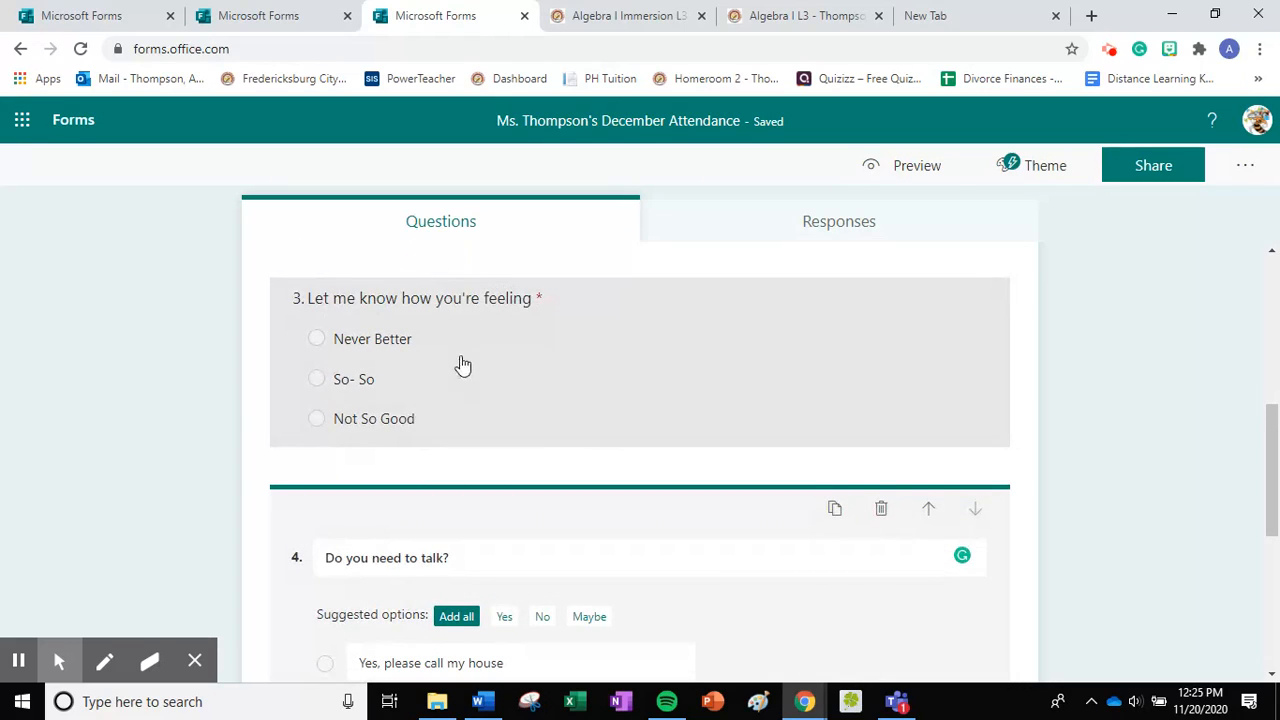
click(520, 312)
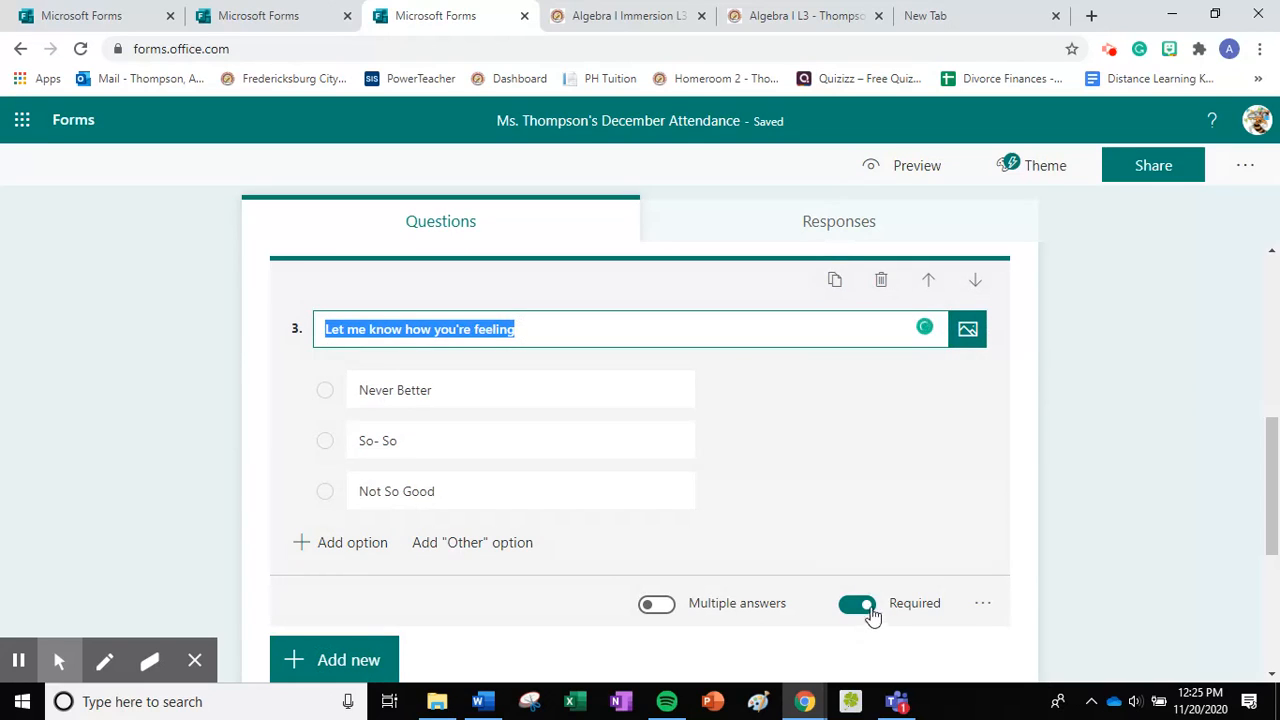
click(984, 605)
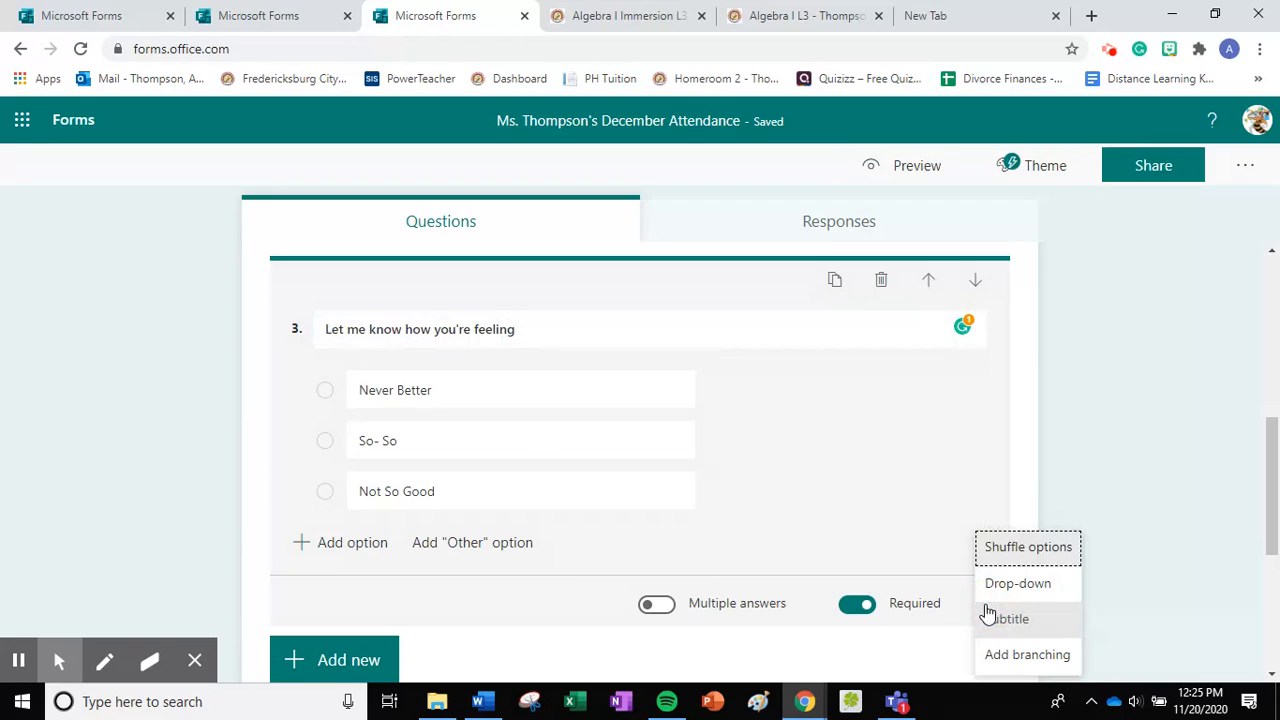
click(1013, 660)
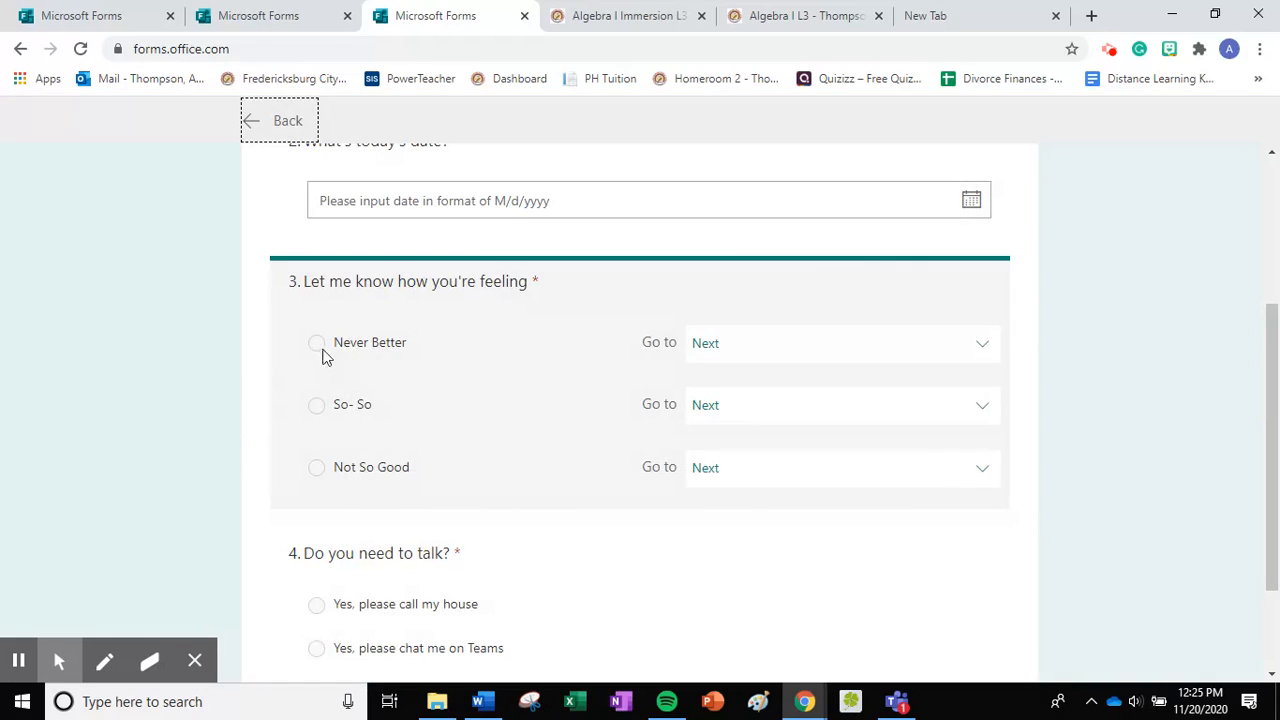
click(993, 348)
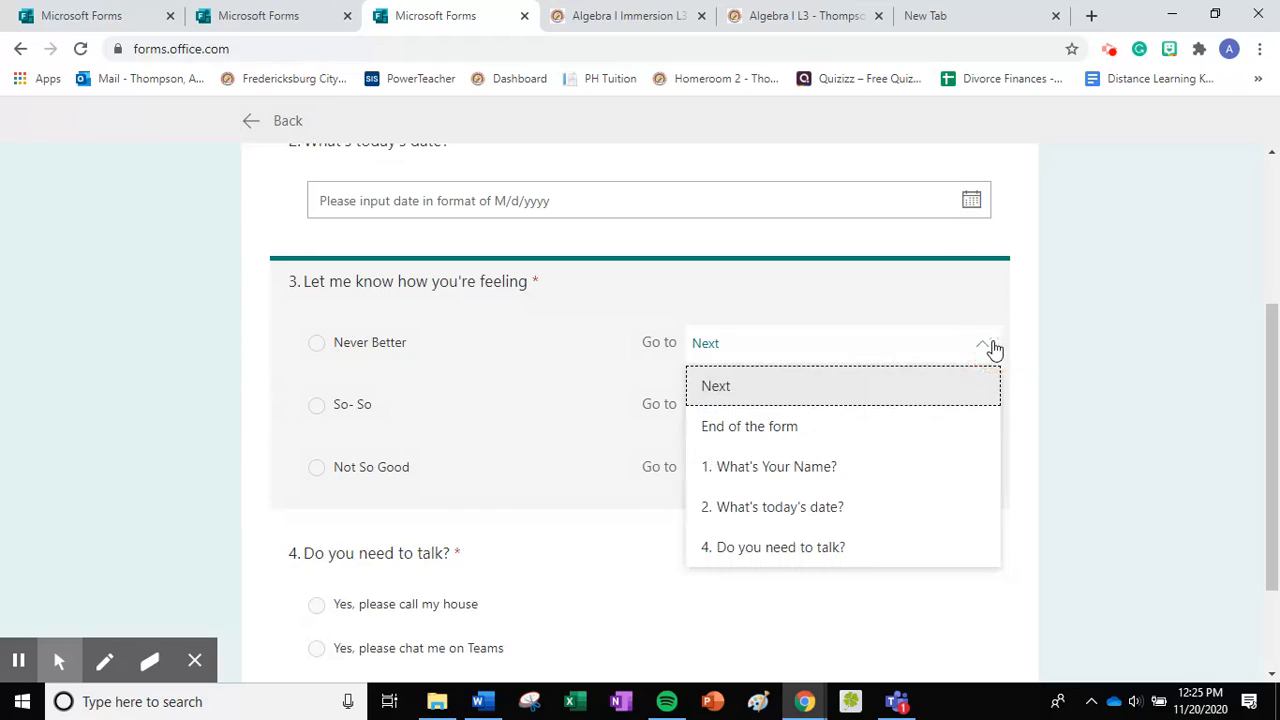
click(716, 434)
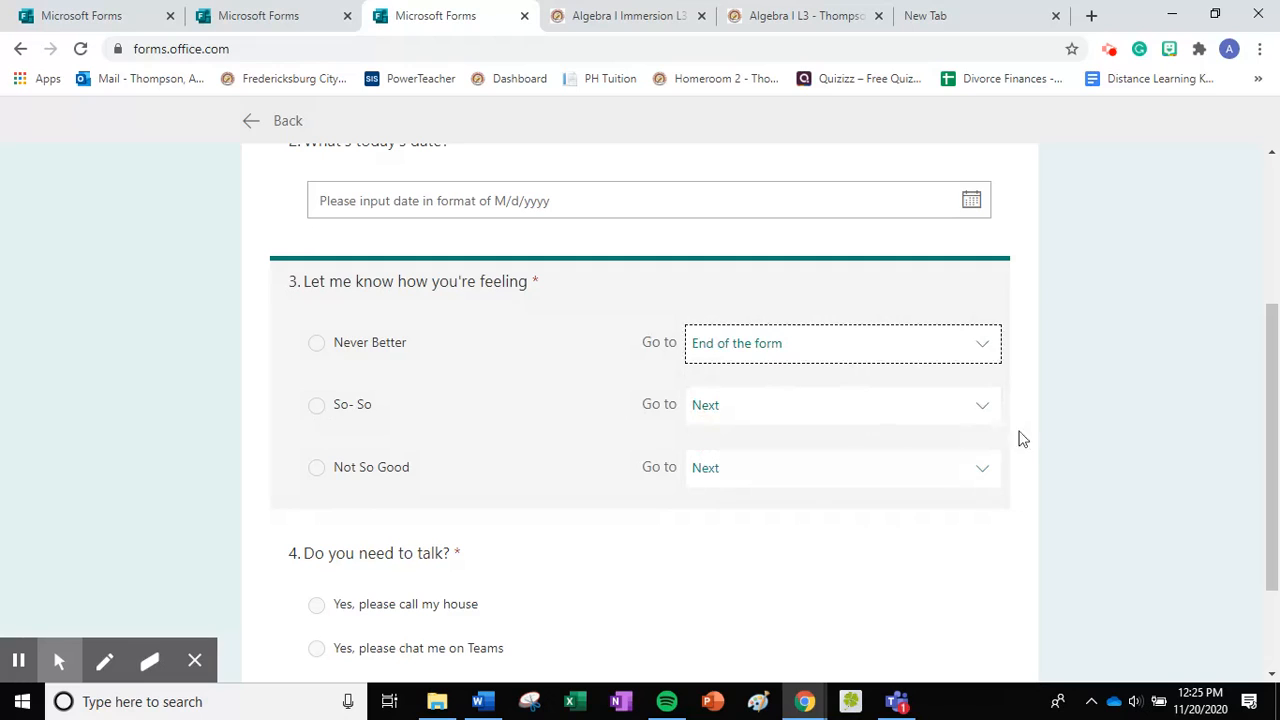
click(977, 413)
click(843, 502)
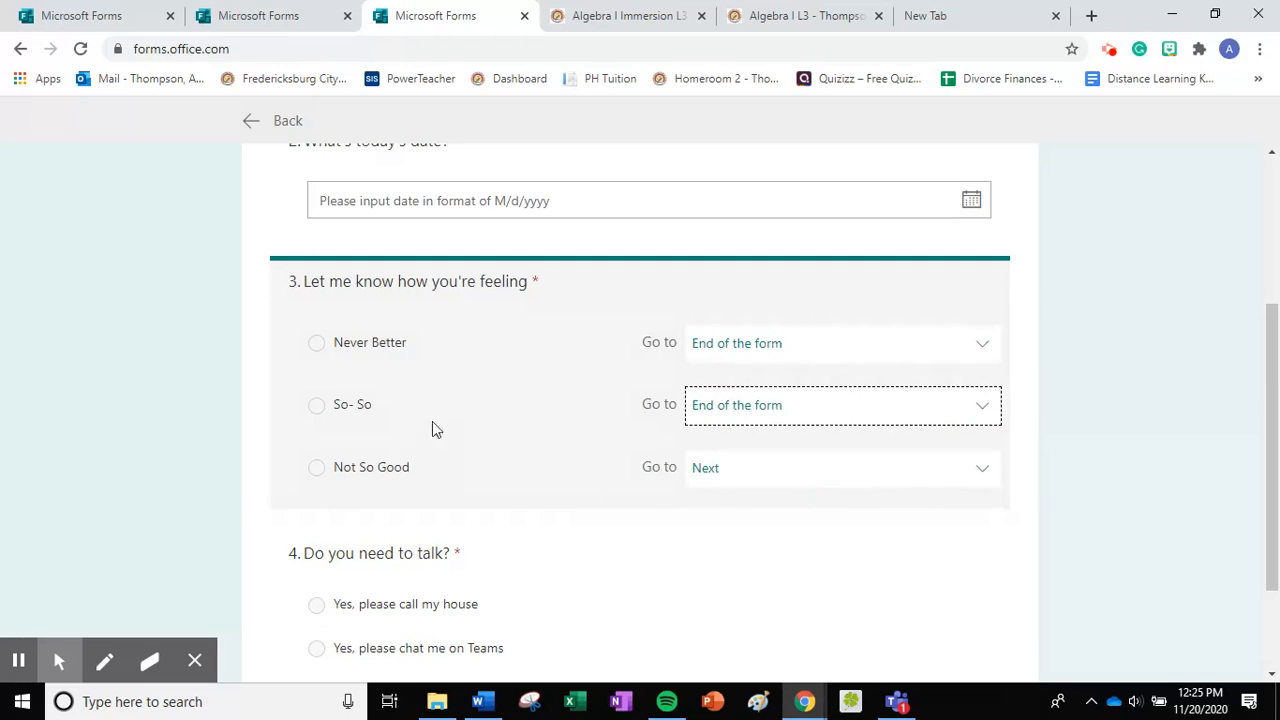
scroll(828, 500, down, 2)
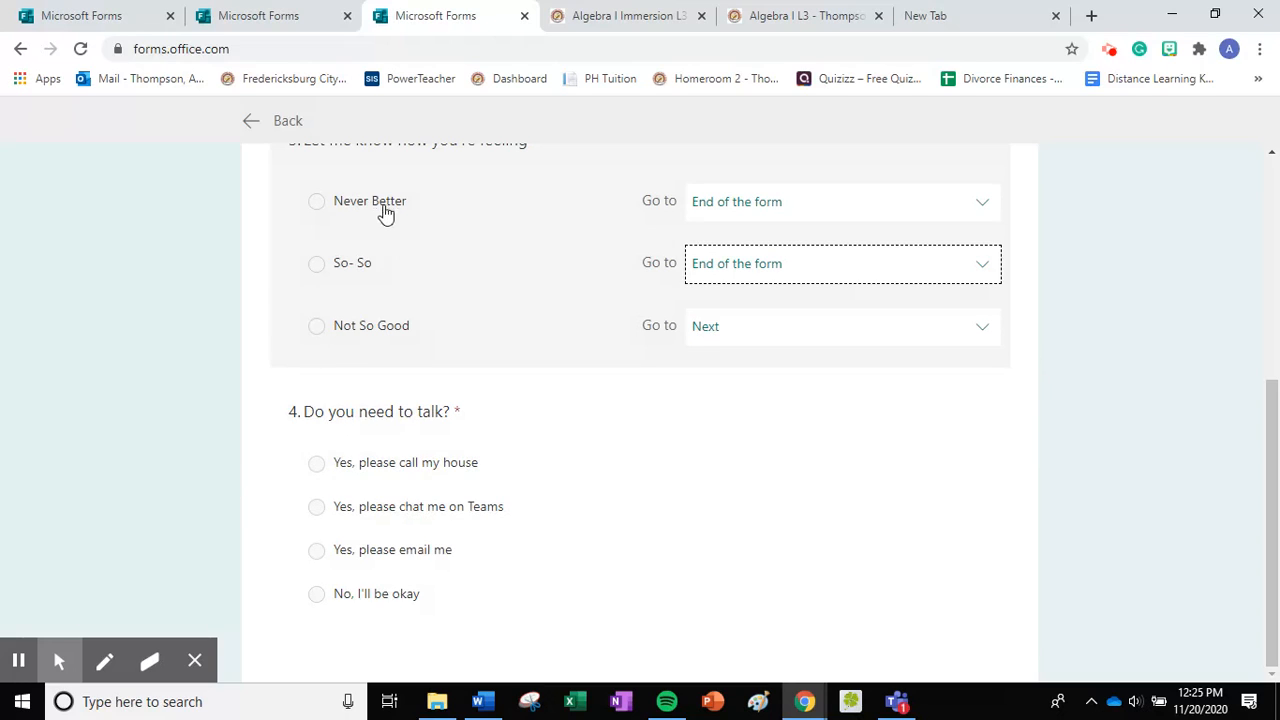
click(1041, 402)
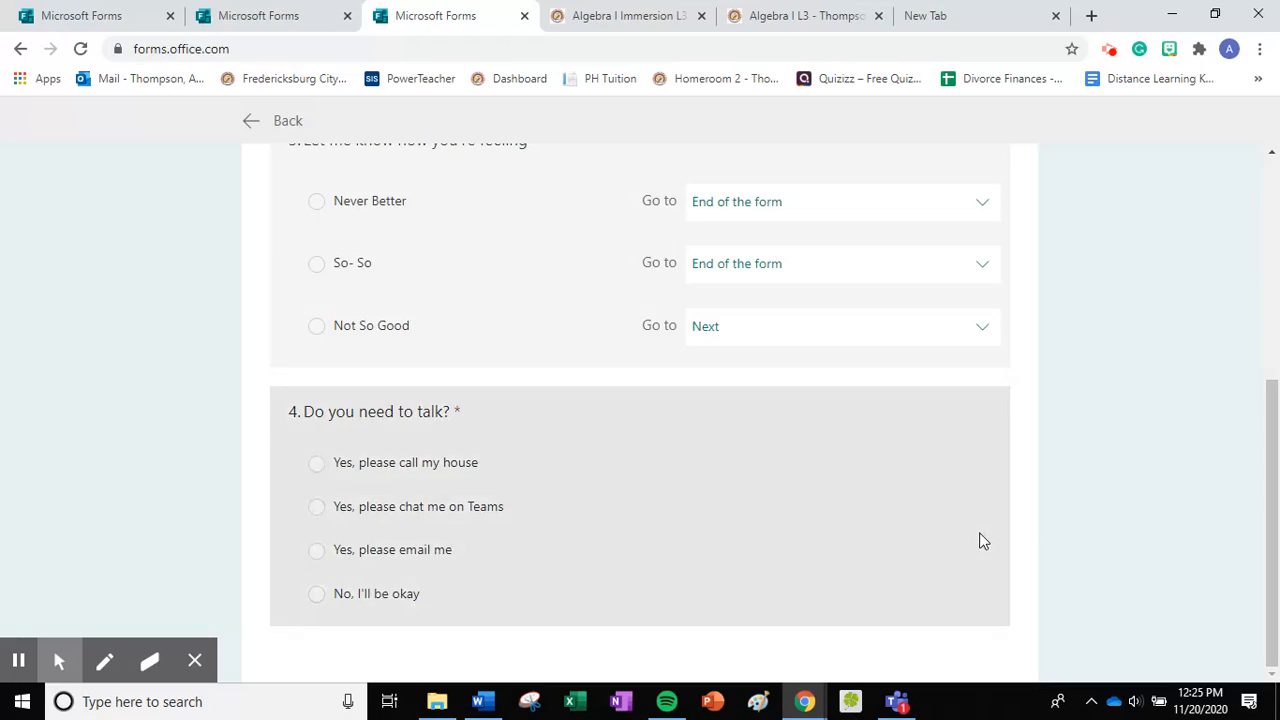
scroll(980, 537, up, 5)
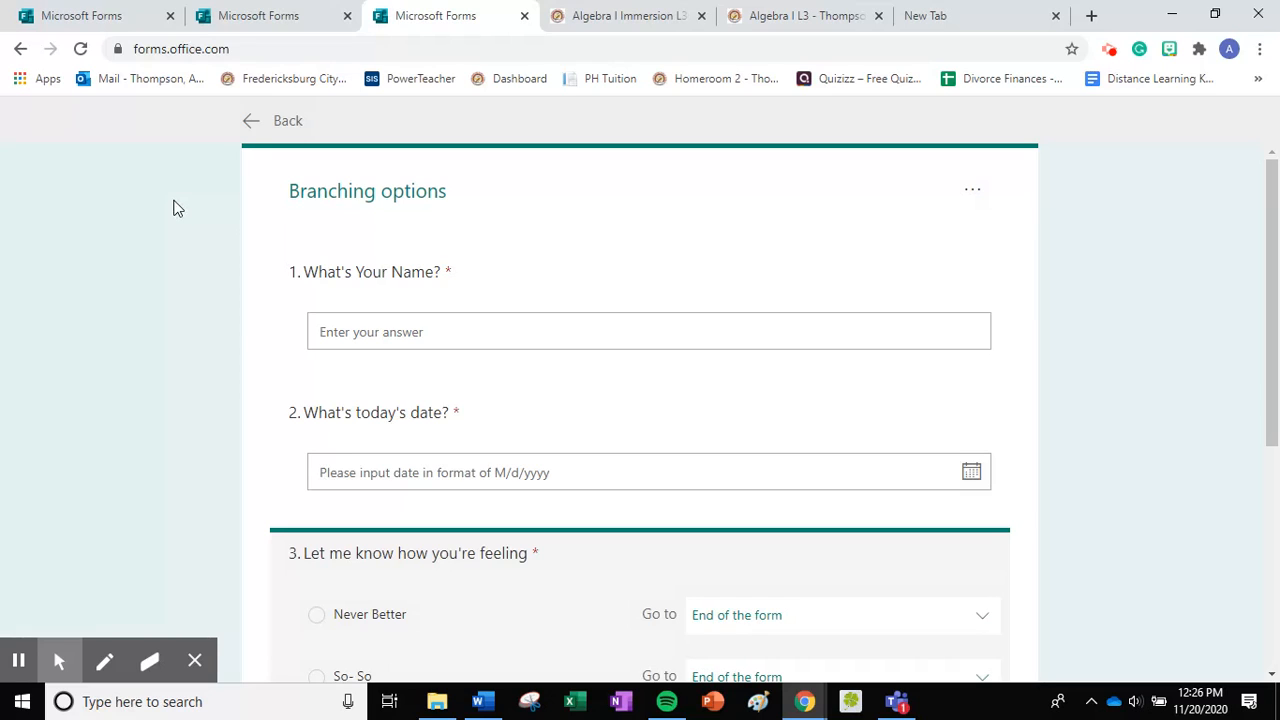
click(251, 122)
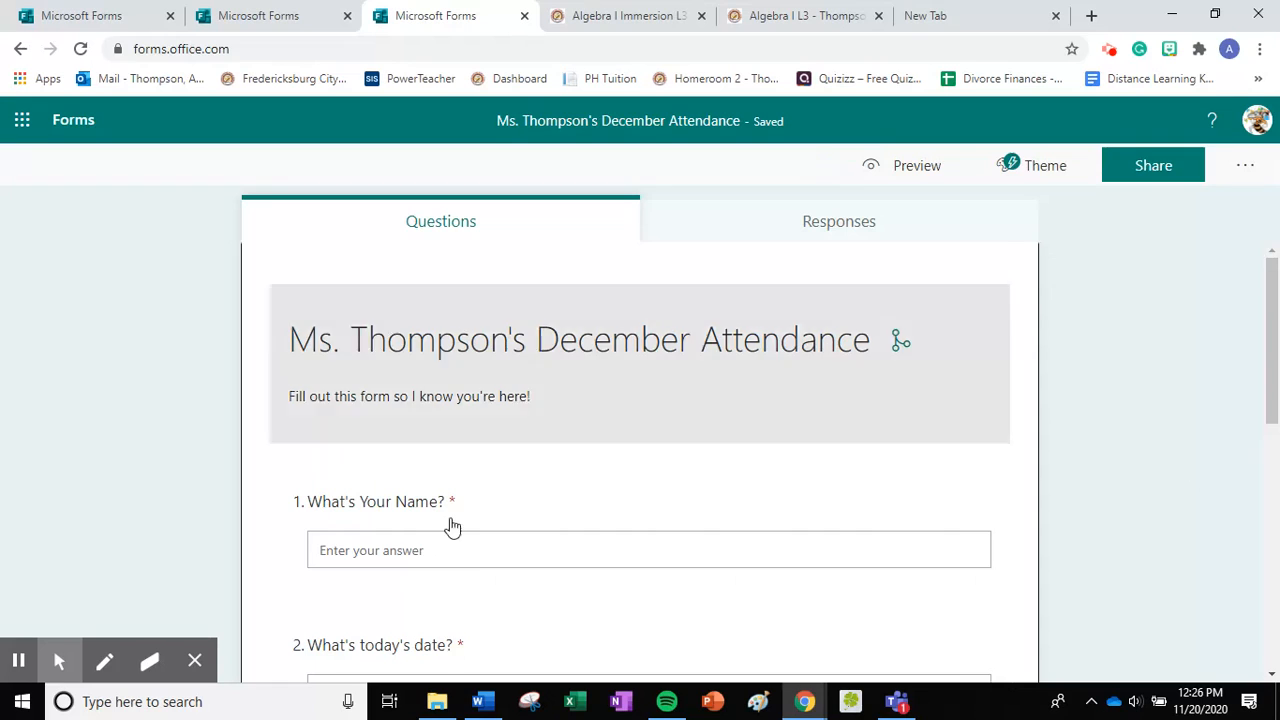
Step: Apply the illustrated snowboarder theme to the attendance form
scroll(384, 349, down, 1)
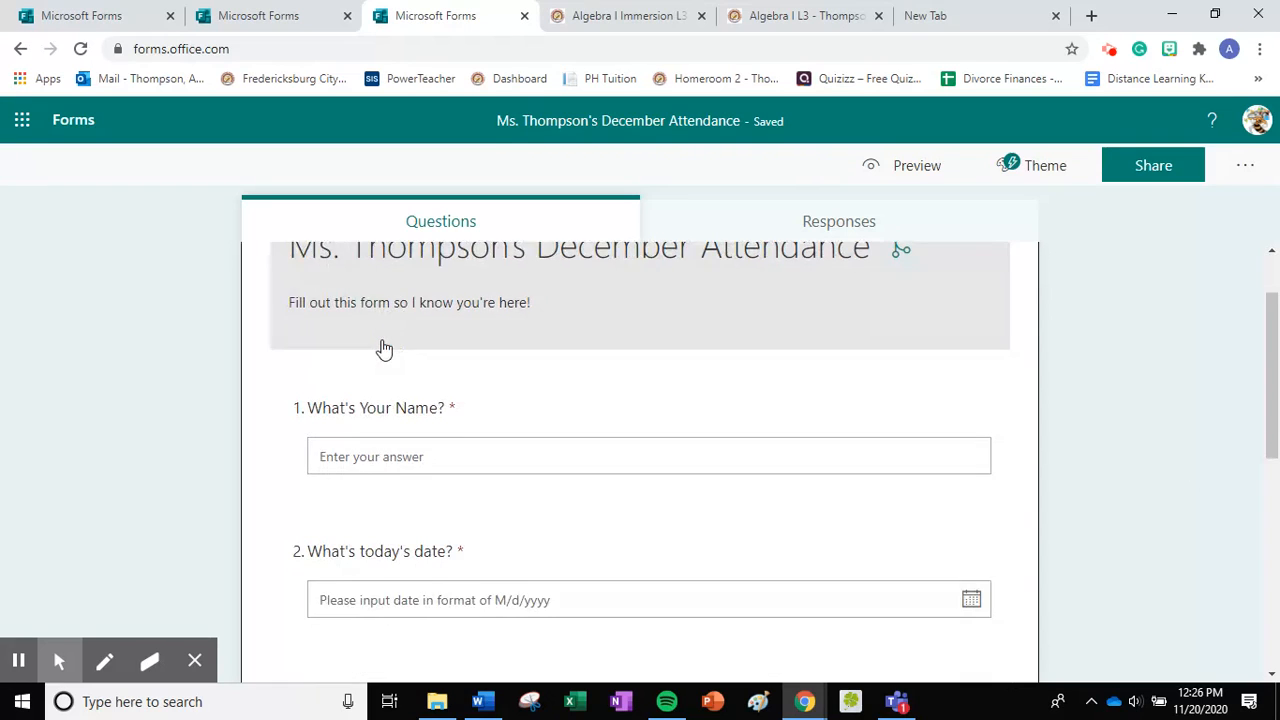
scroll(637, 549, down, 6)
scroll(640, 548, up, 7)
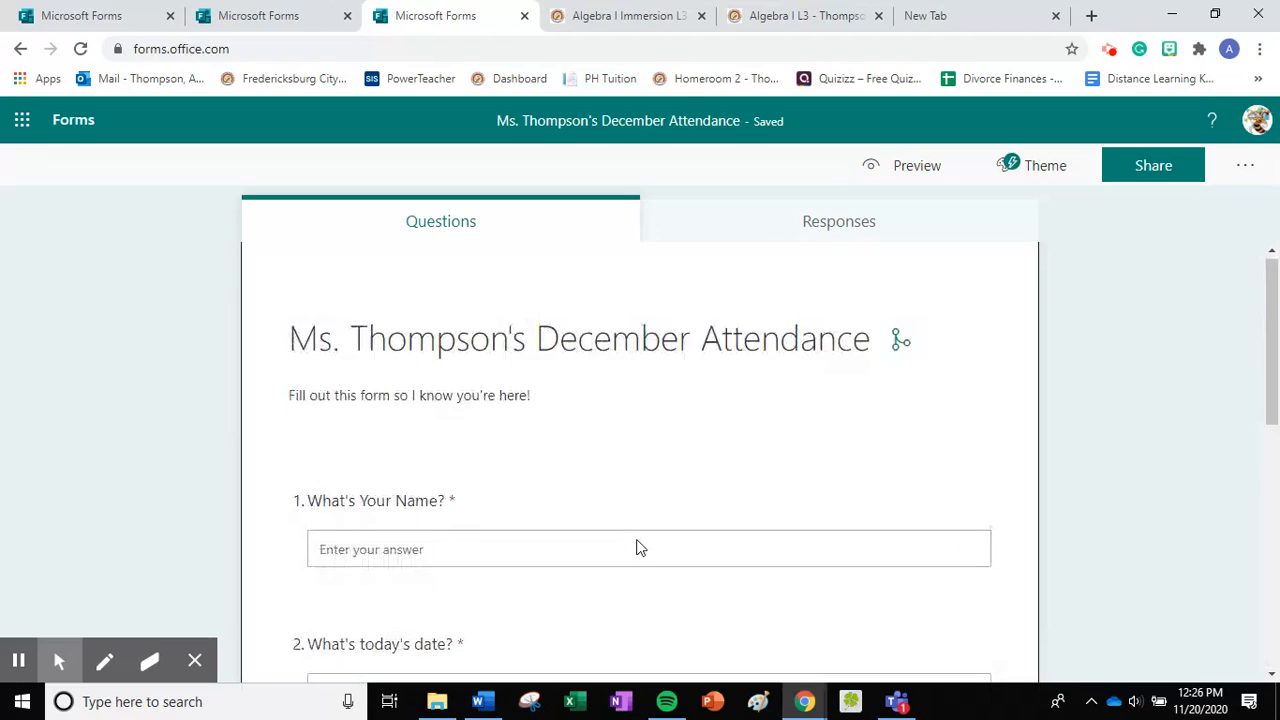
click(1036, 170)
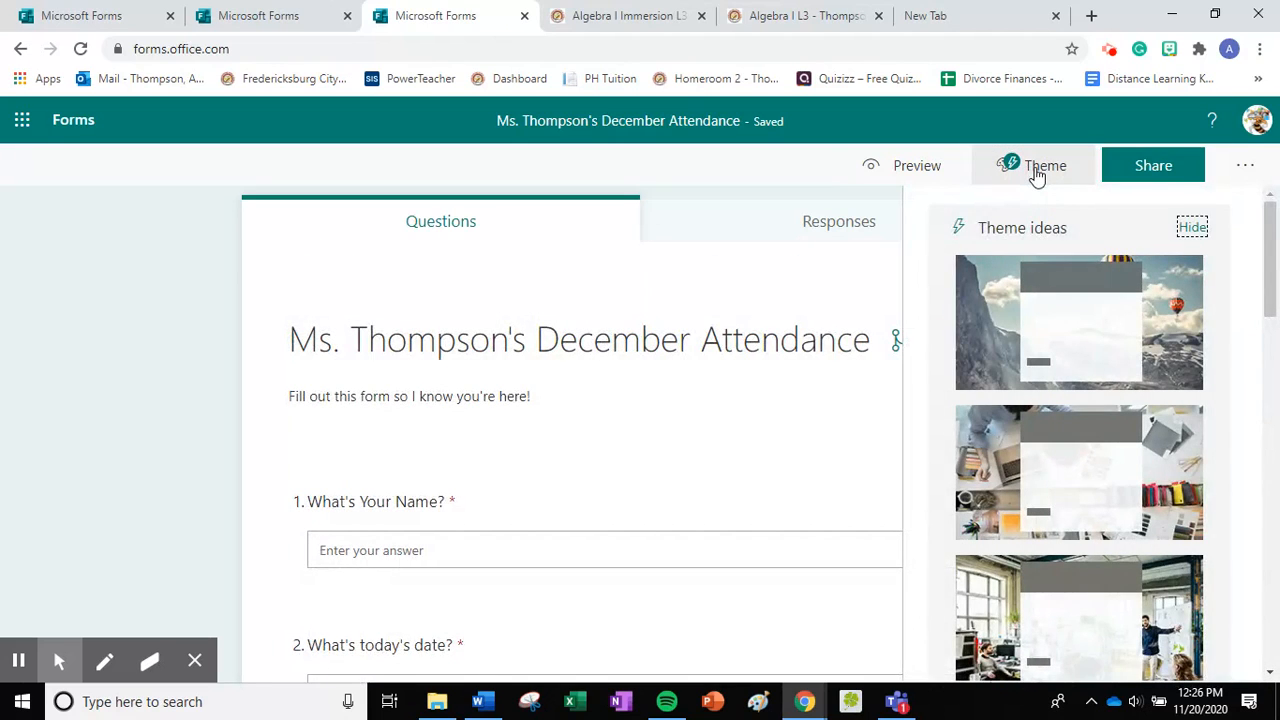
scroll(1150, 530, down, 6)
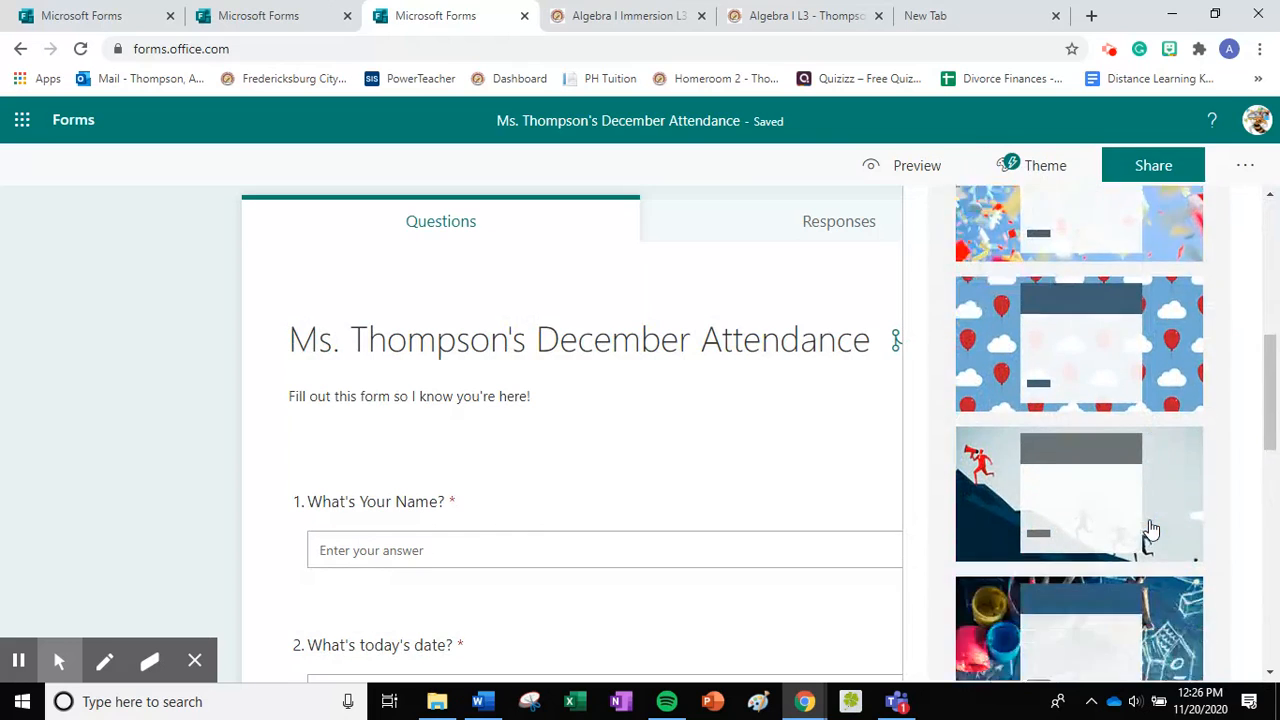
scroll(1150, 530, down, 10)
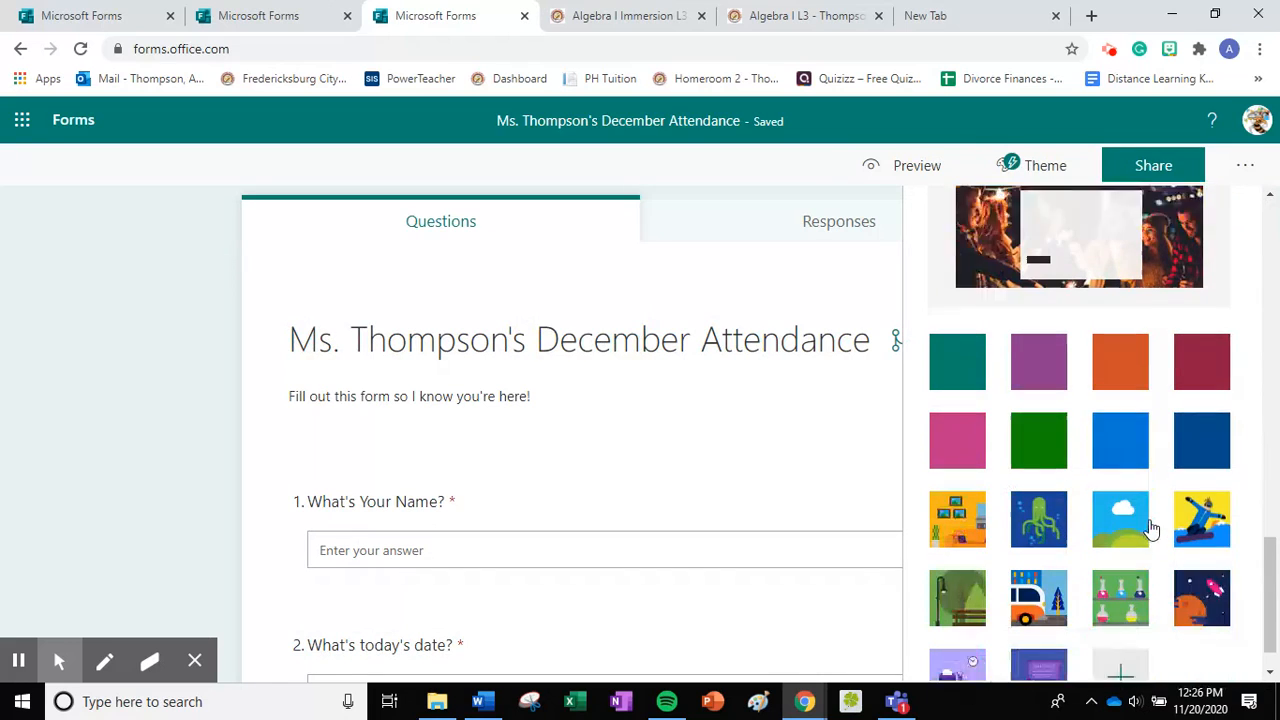
scroll(1150, 530, down, 1)
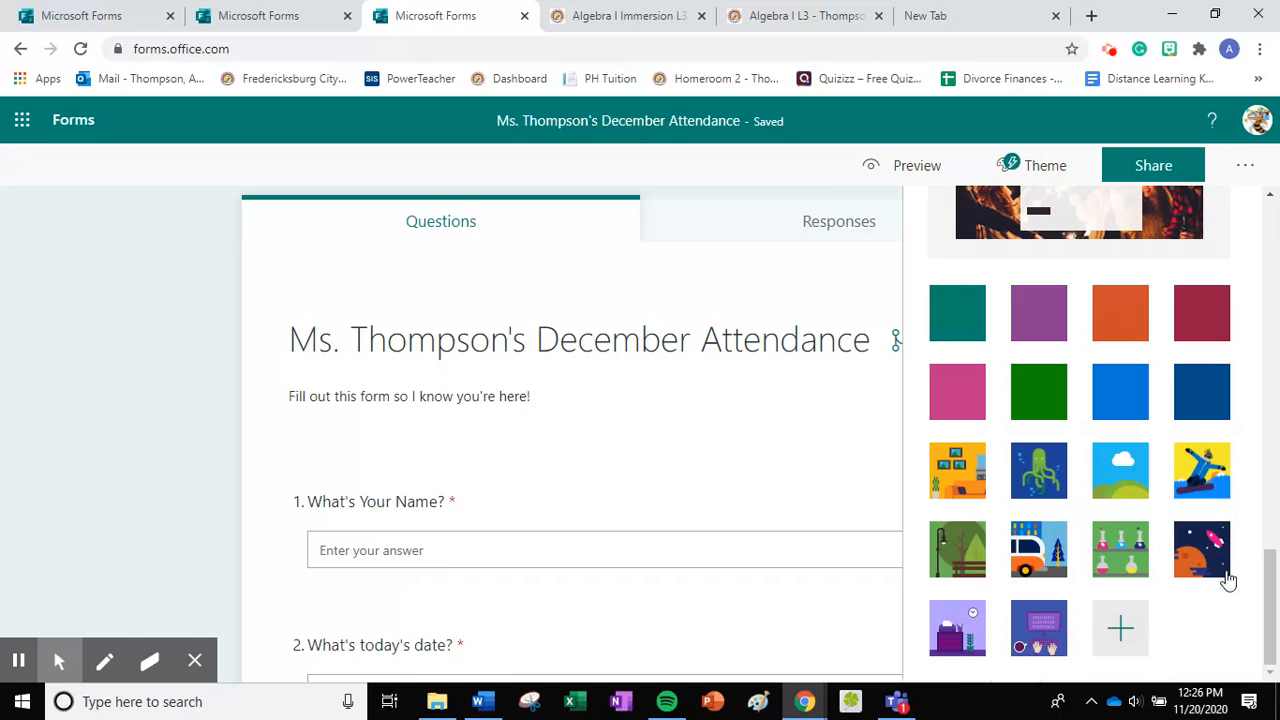
click(1205, 476)
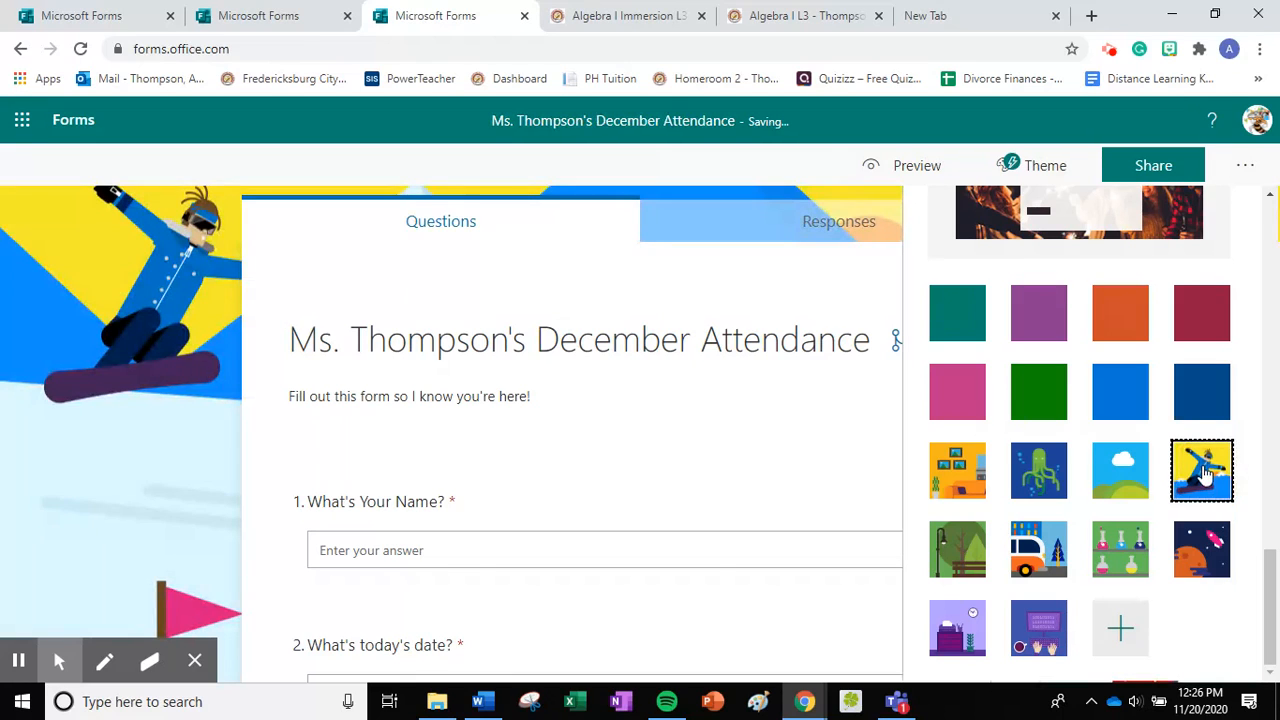
click(545, 180)
Step: Preview the form in computer view, test the branching by answering "Not So Good" to the feeling question, and return to editing
click(871, 170)
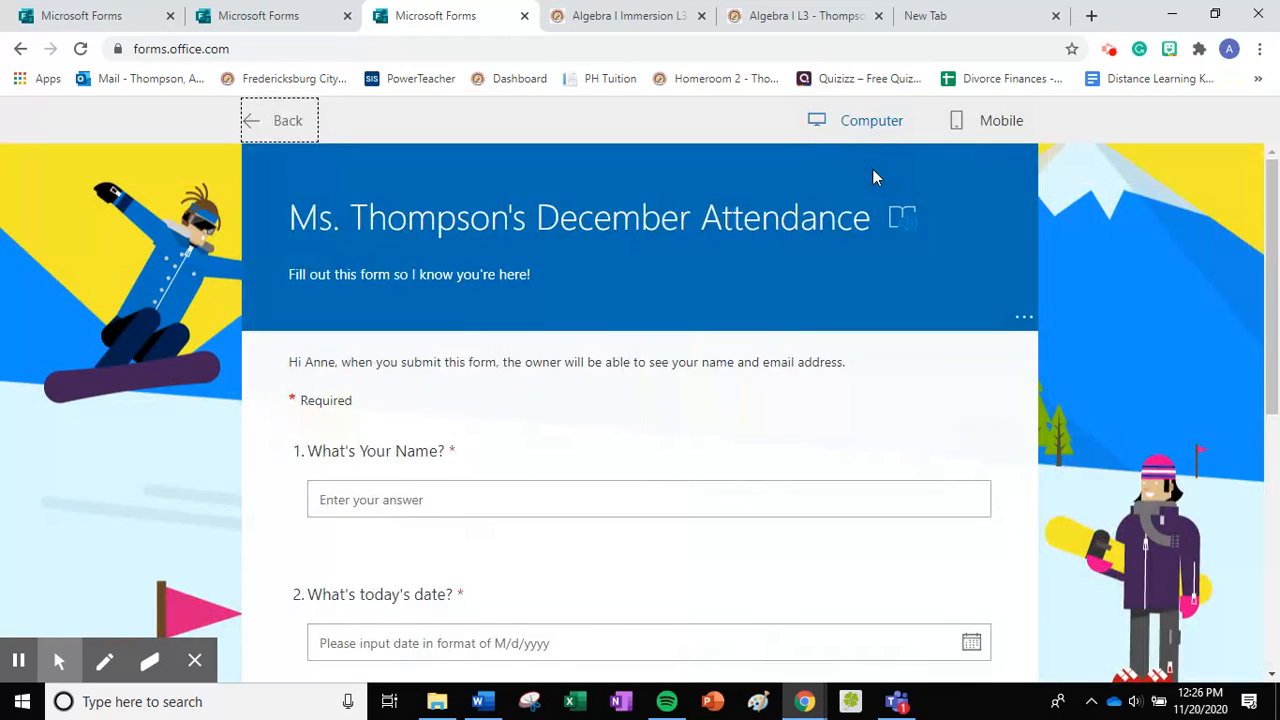
scroll(775, 400, down, 1)
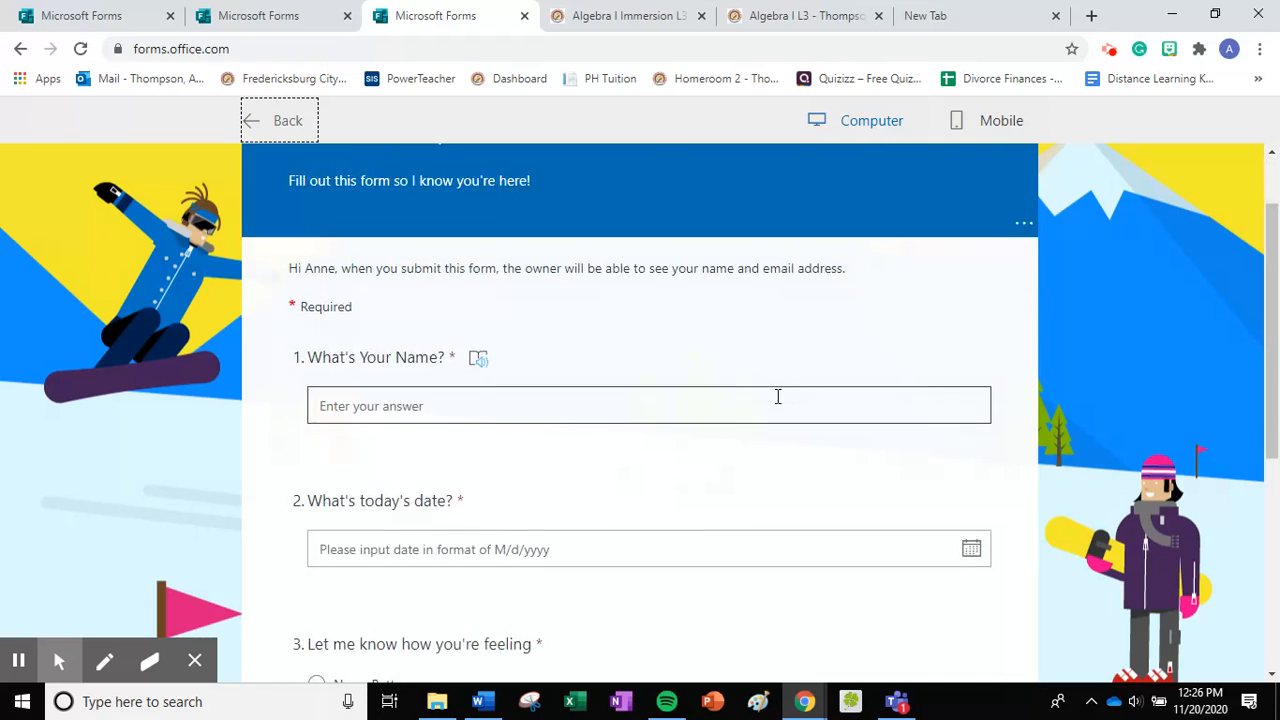
scroll(514, 429, down, 1)
scroll(463, 471, down, 2)
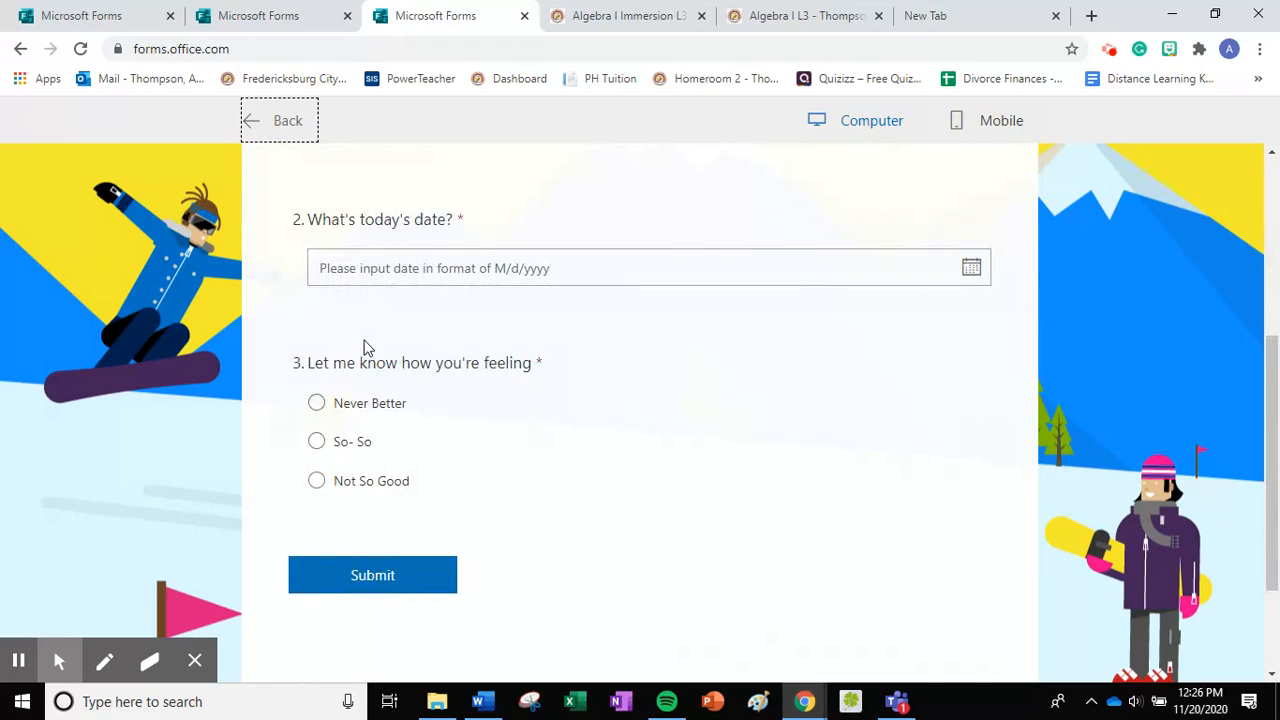
click(316, 481)
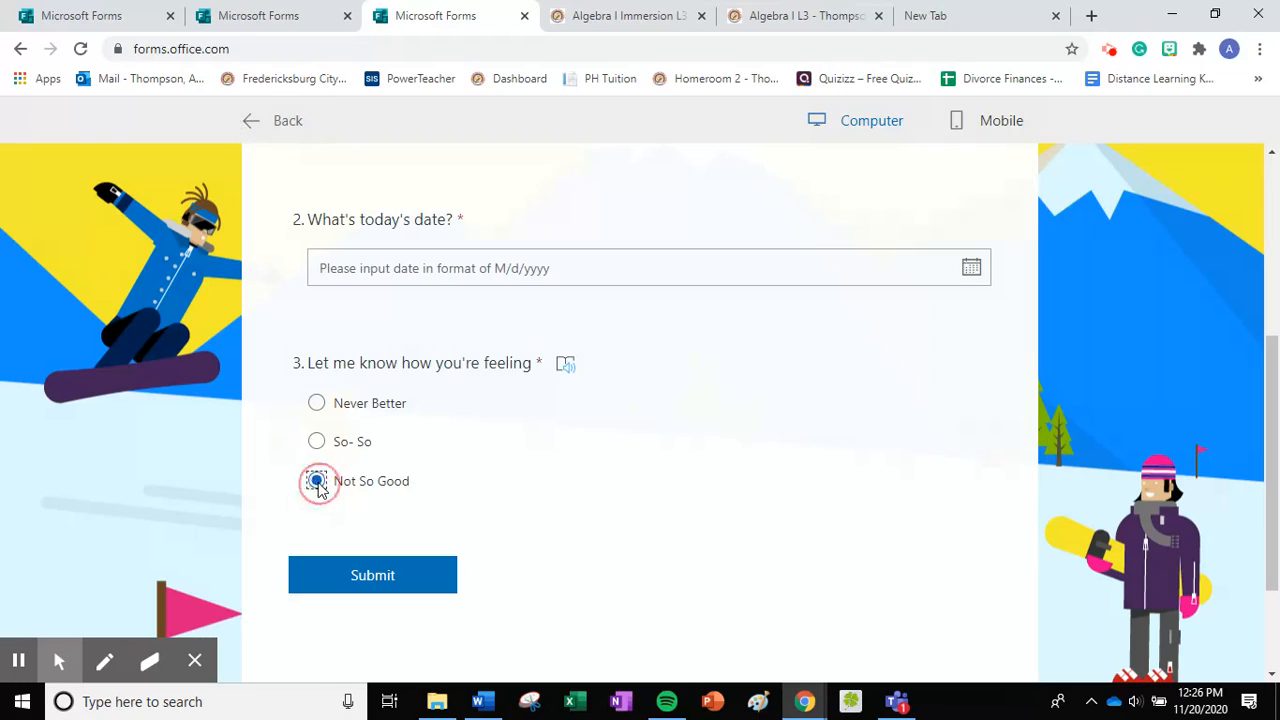
scroll(360, 533, down, 2)
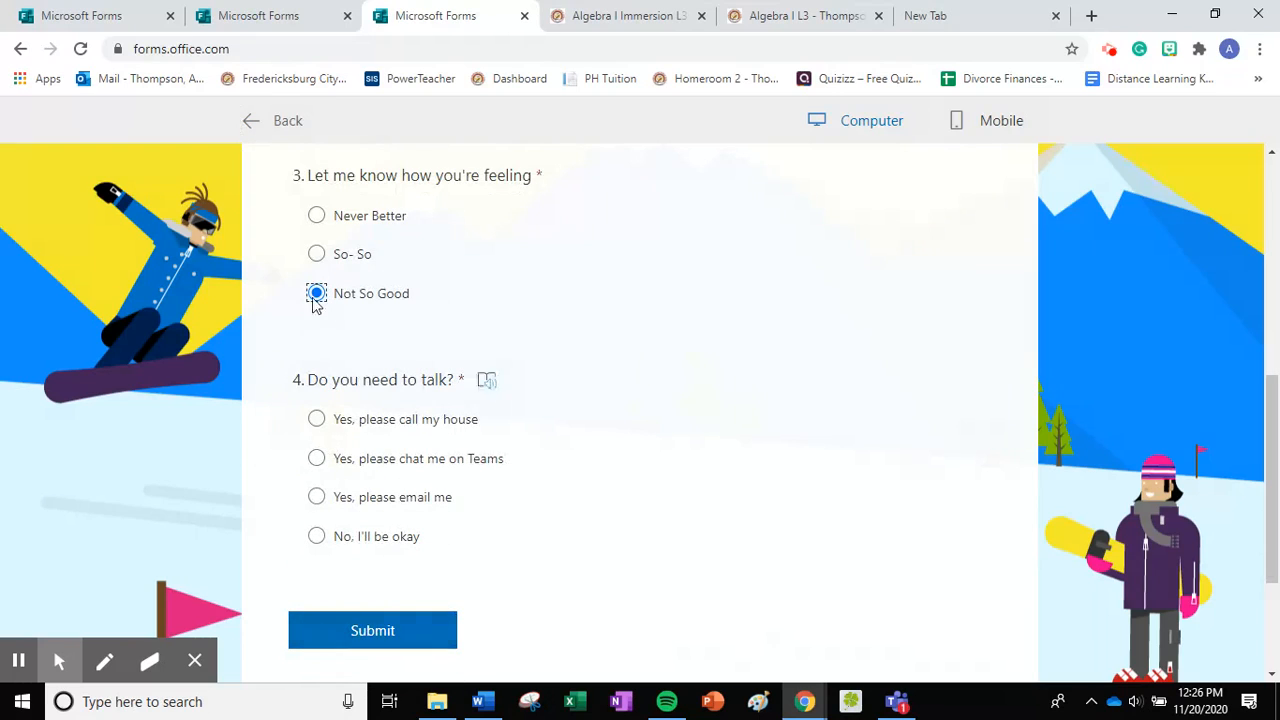
scroll(686, 397, up, 6)
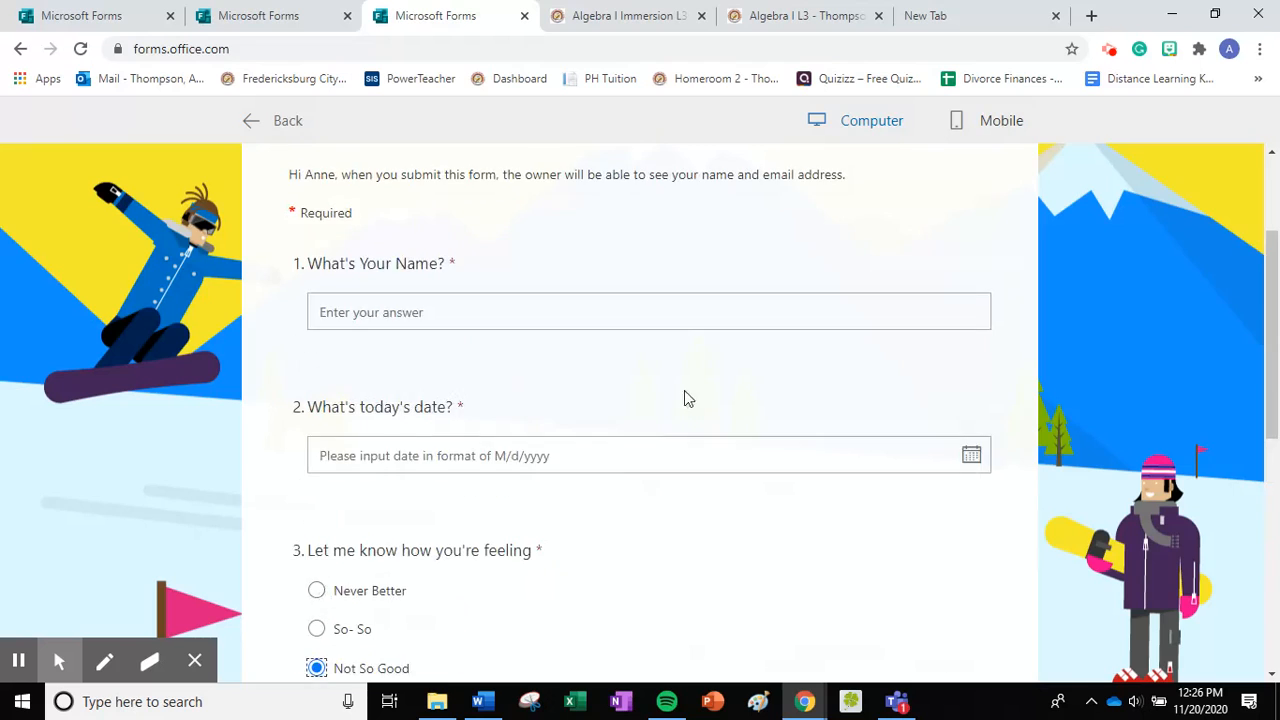
click(277, 119)
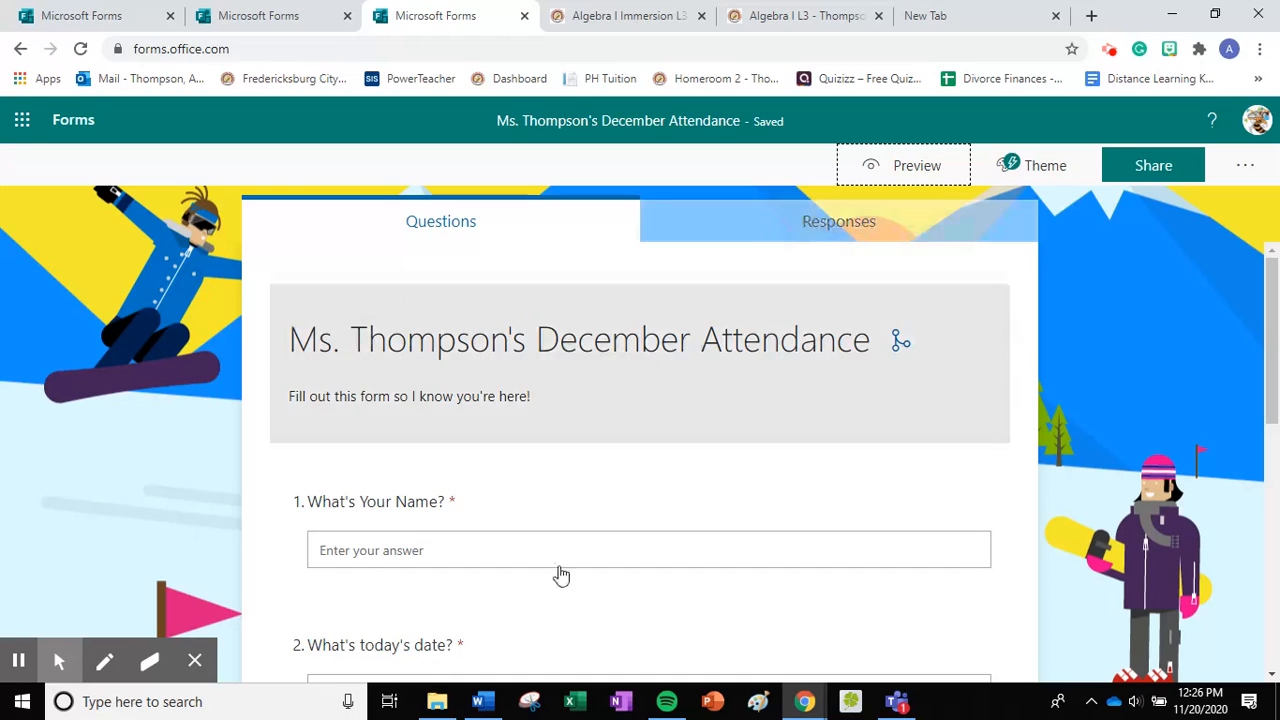
Step: Leave the form editor and open the overview of recent forms
click(22, 119)
click(207, 425)
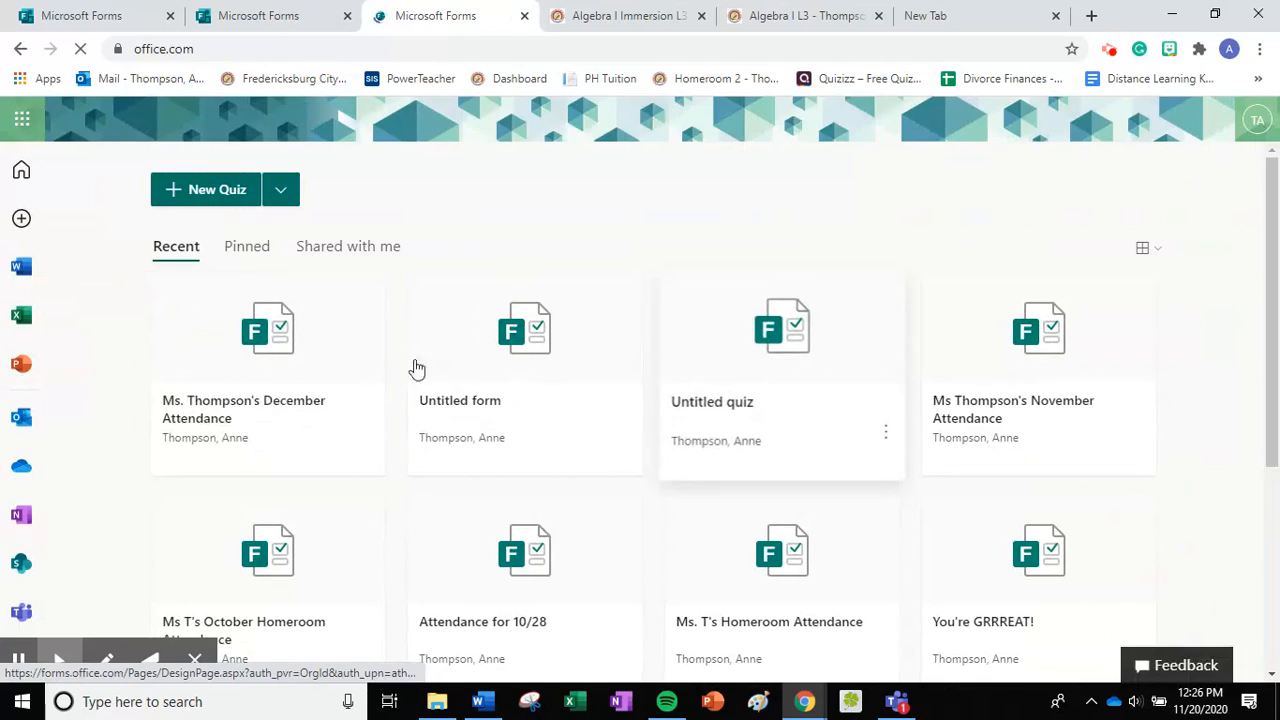
Step: Open the November attendance form and review its collected responses, including the name and feeling questions
click(1021, 345)
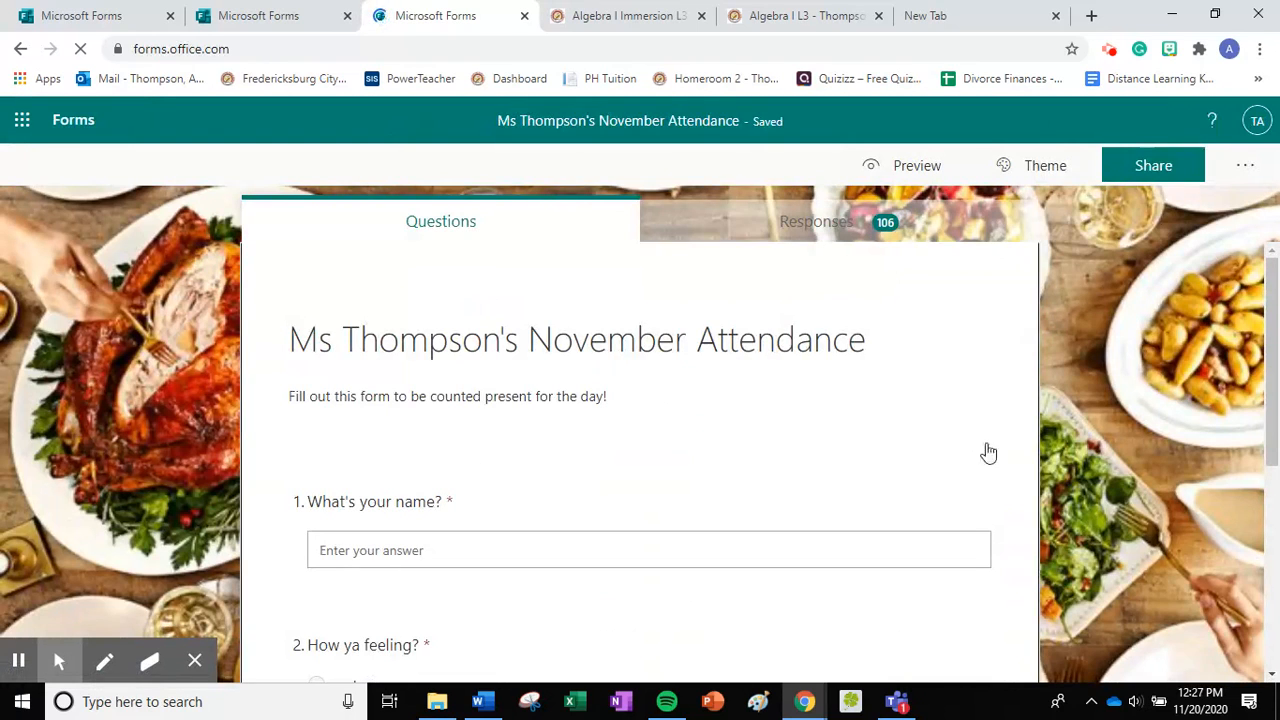
click(750, 224)
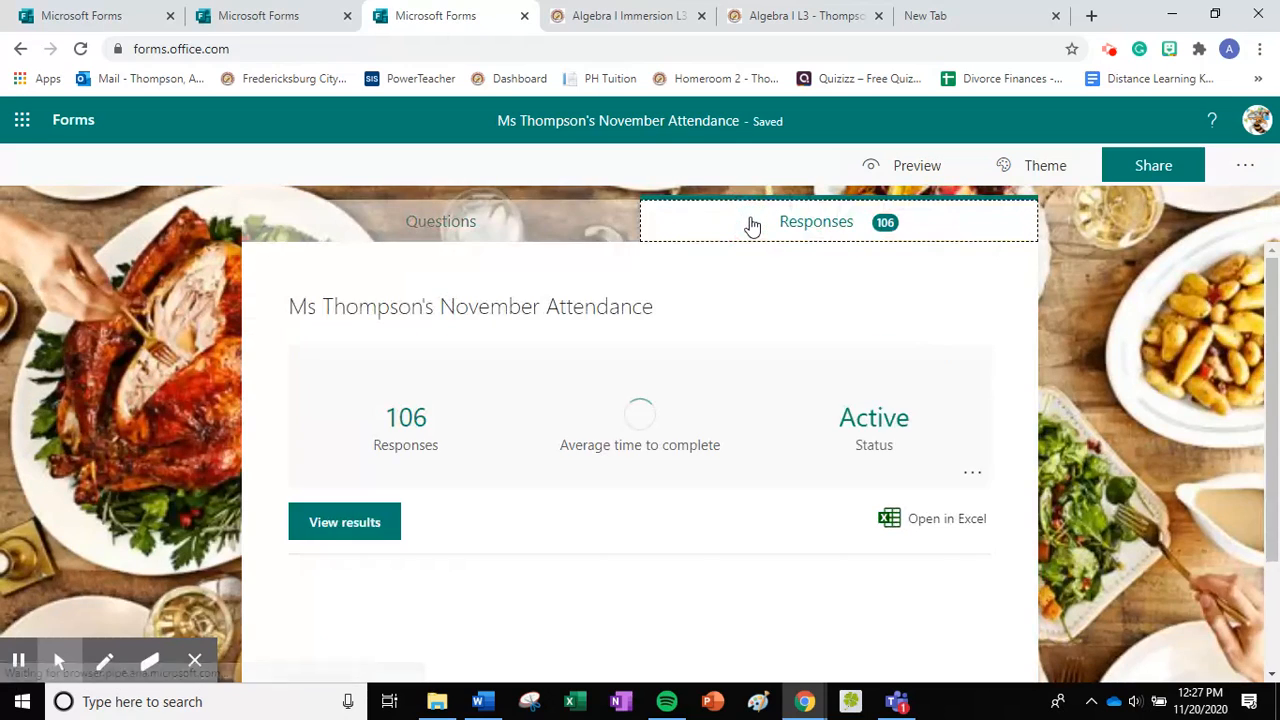
scroll(926, 550, down, 1)
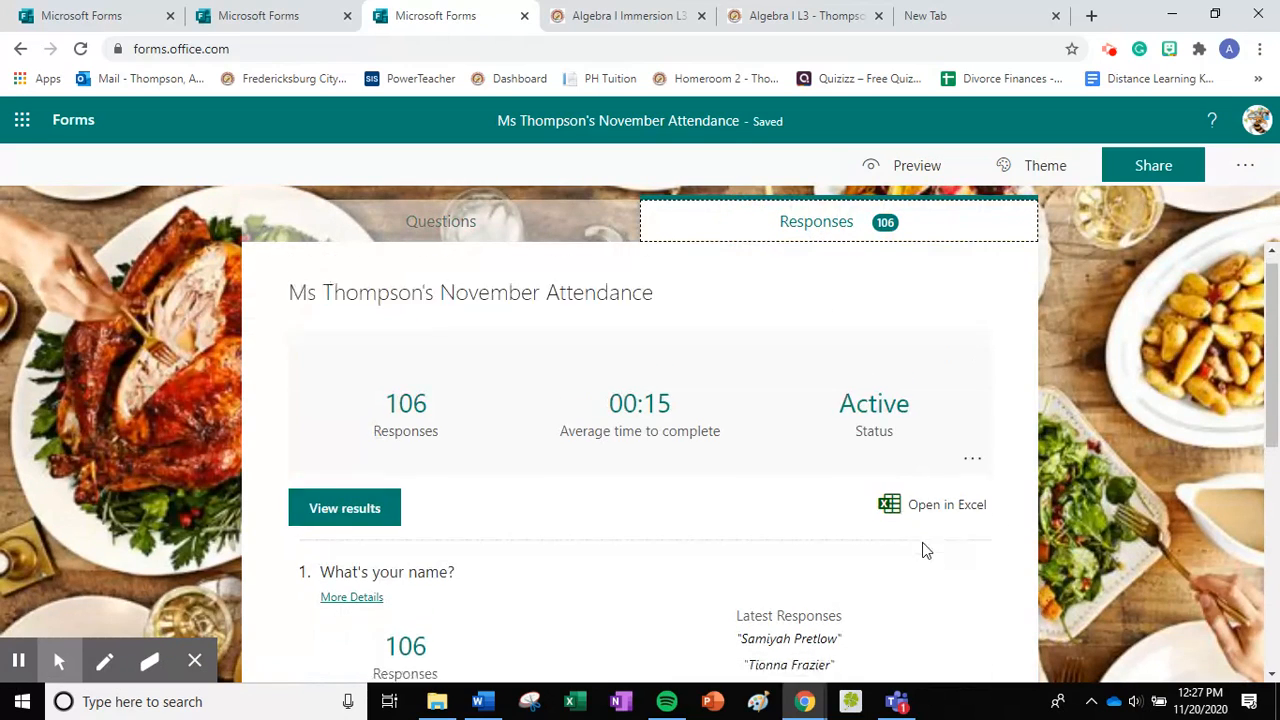
scroll(829, 480, down, 2)
scroll(800, 515, down, 1)
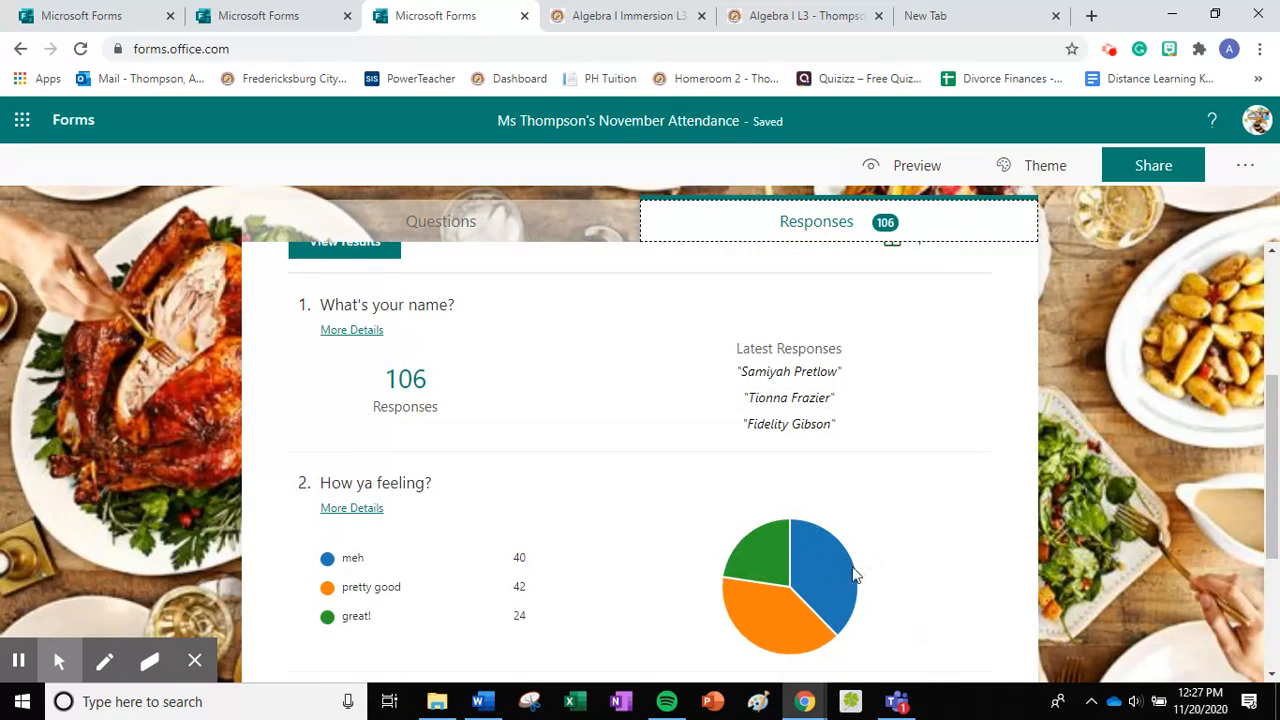
scroll(800, 640, up, 3)
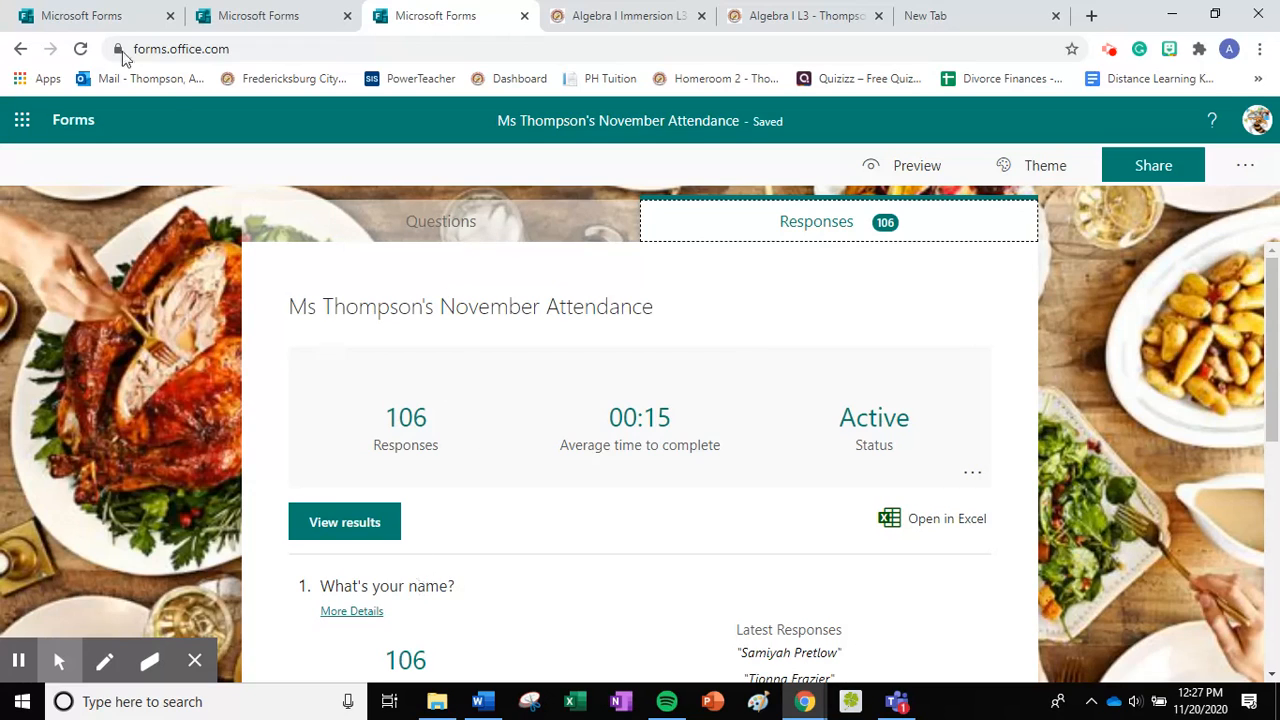
Step: Leave the November form for the overview of recent forms and open the December attendance form
click(24, 121)
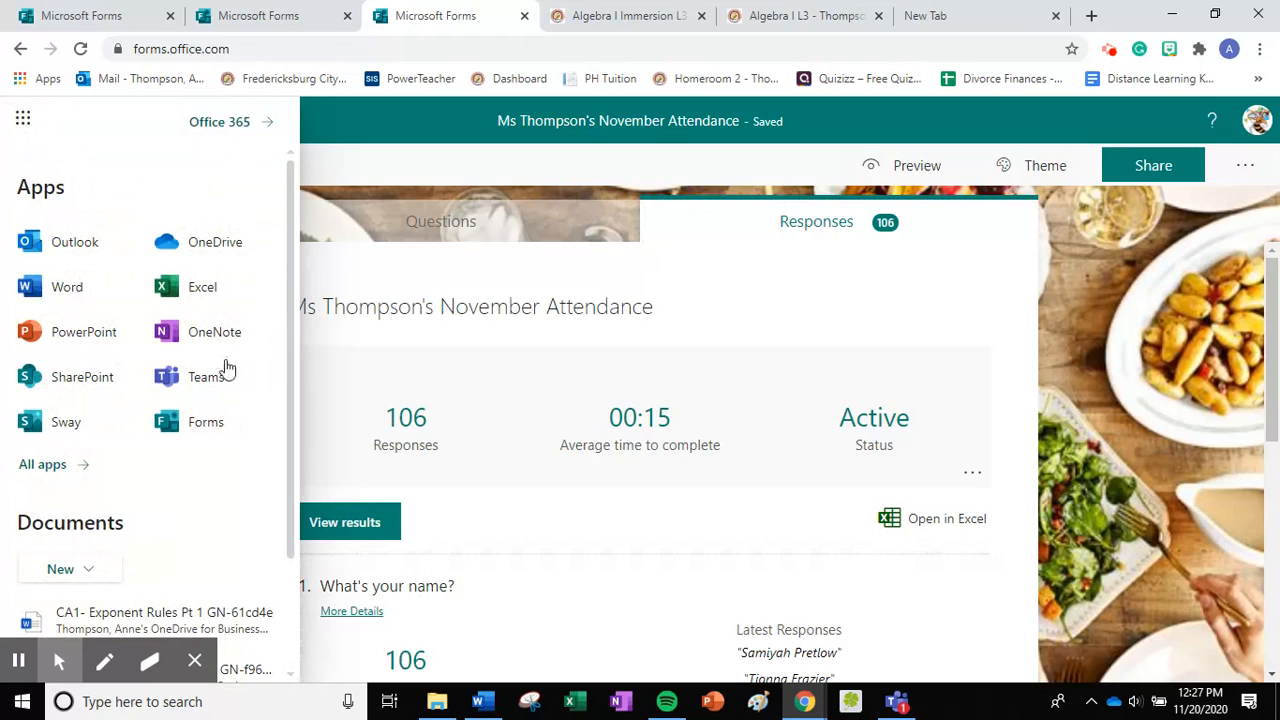
click(505, 223)
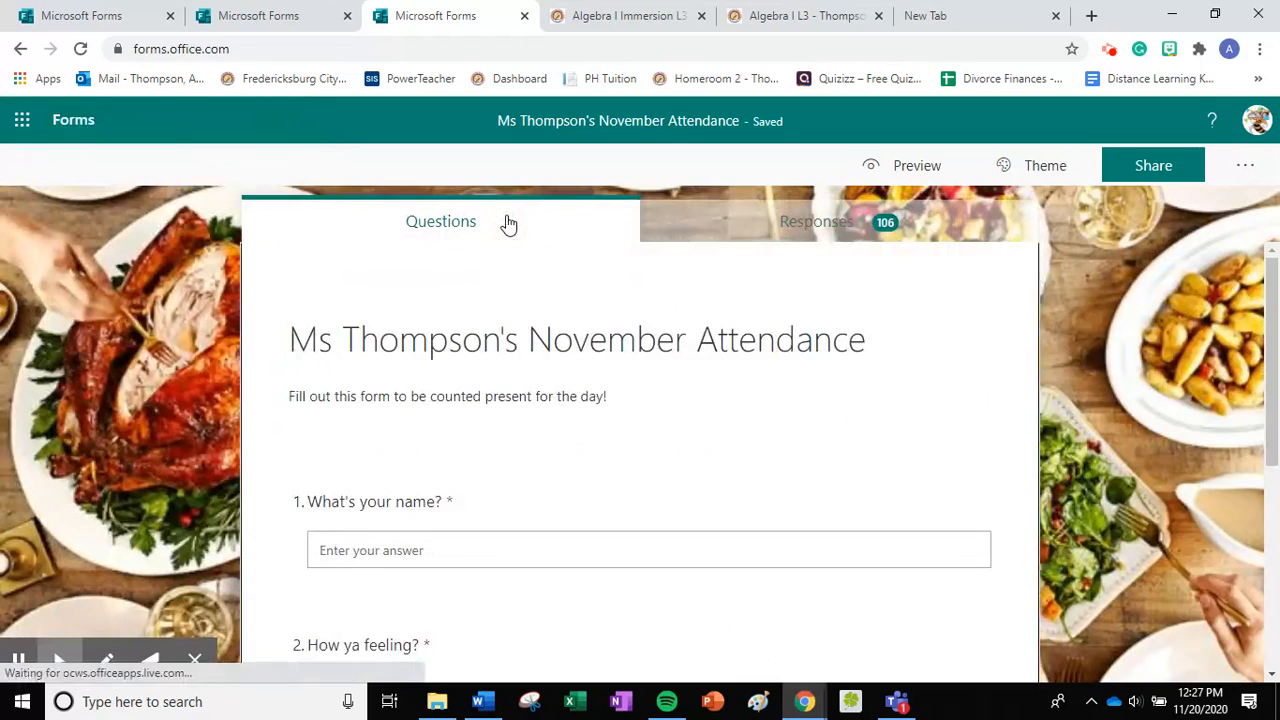
click(66, 121)
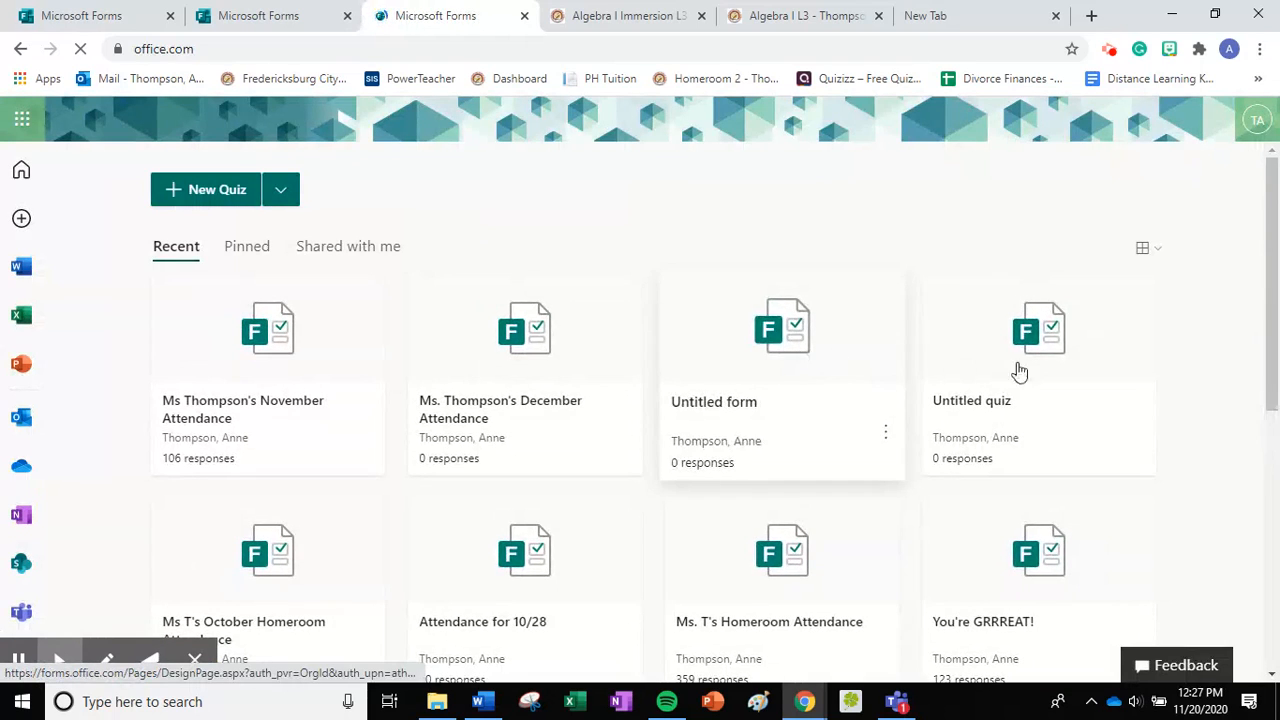
click(480, 424)
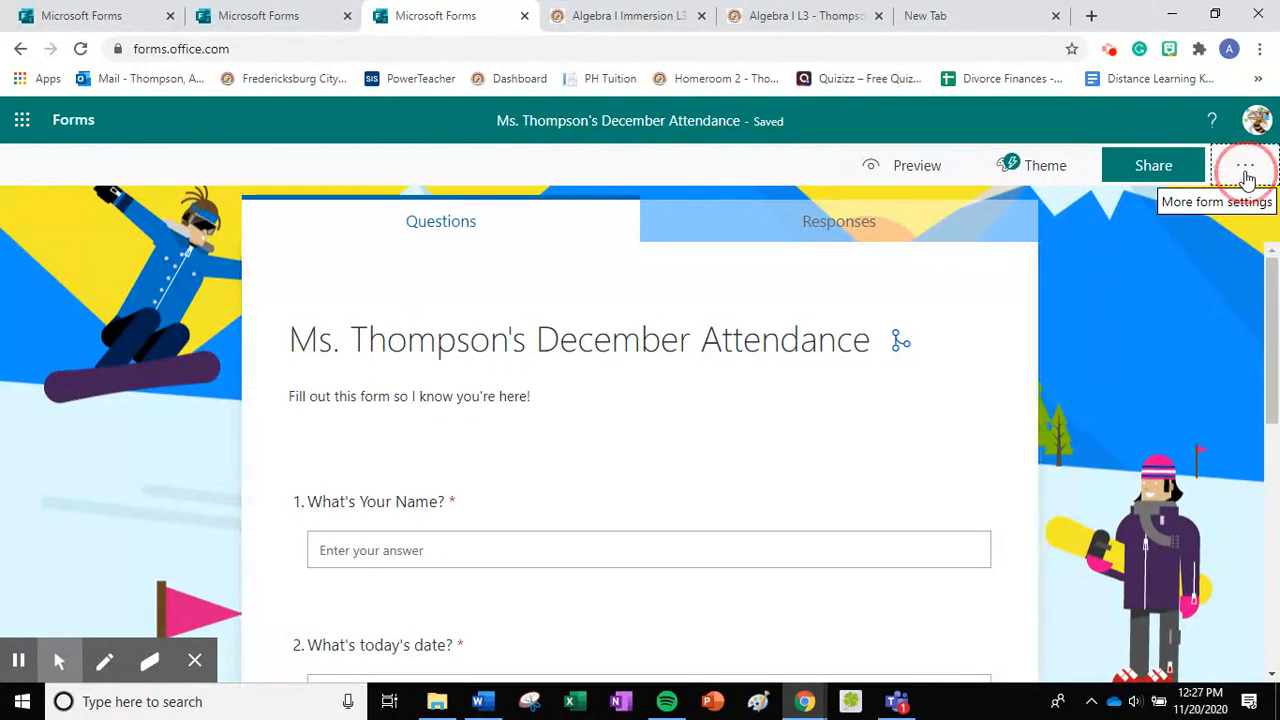
Step: In the December form's settings, enable an end date for responses and set it to 12/31/2020 at 11:00 PM
click(1245, 170)
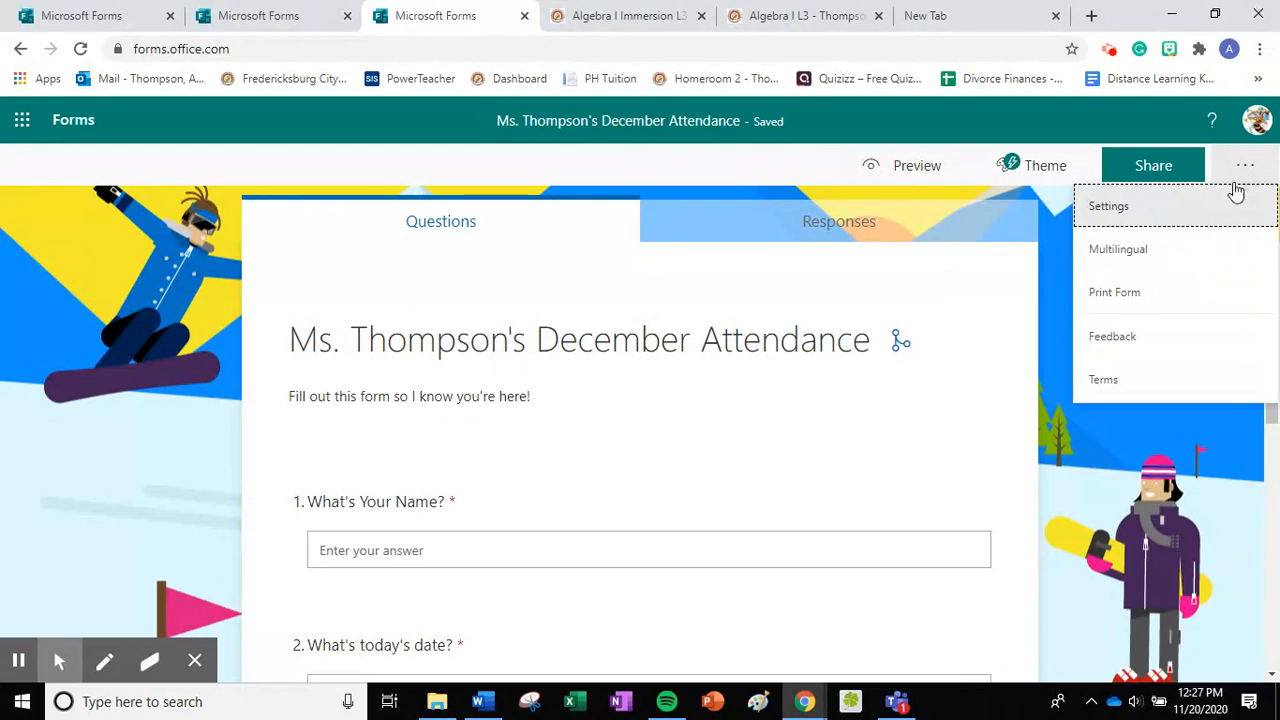
click(1106, 210)
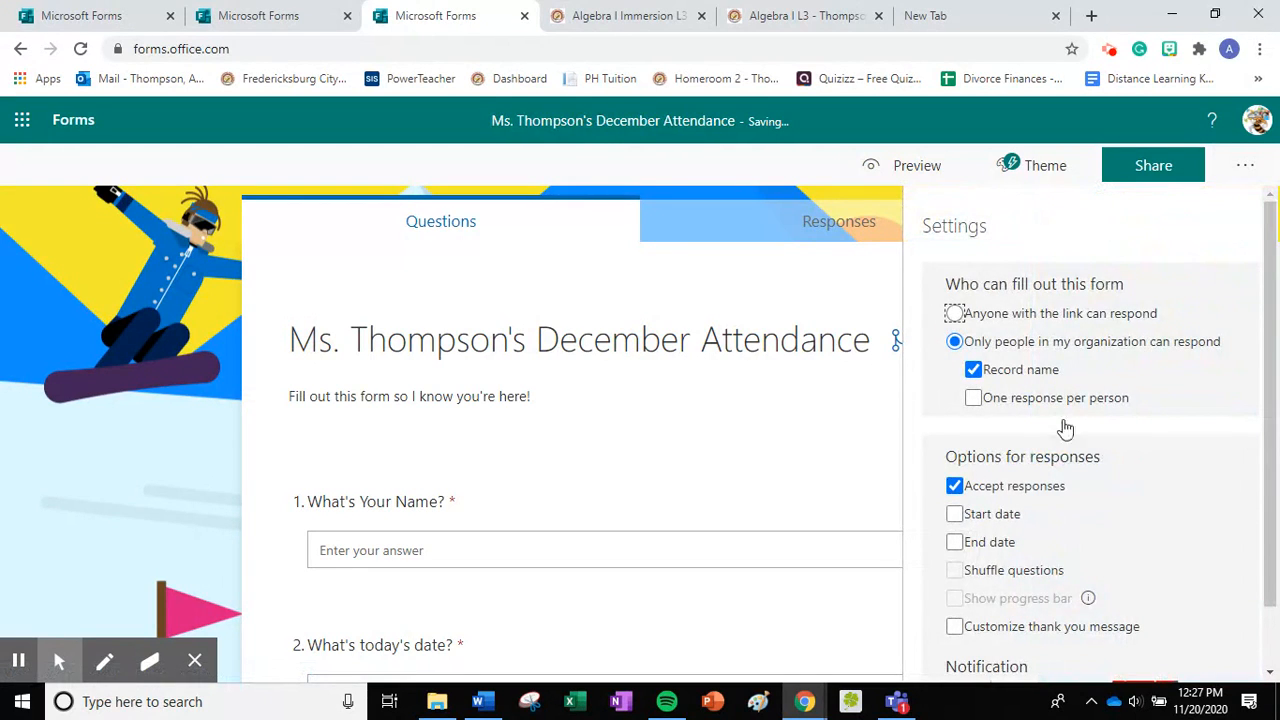
scroll(1207, 566, down, 1)
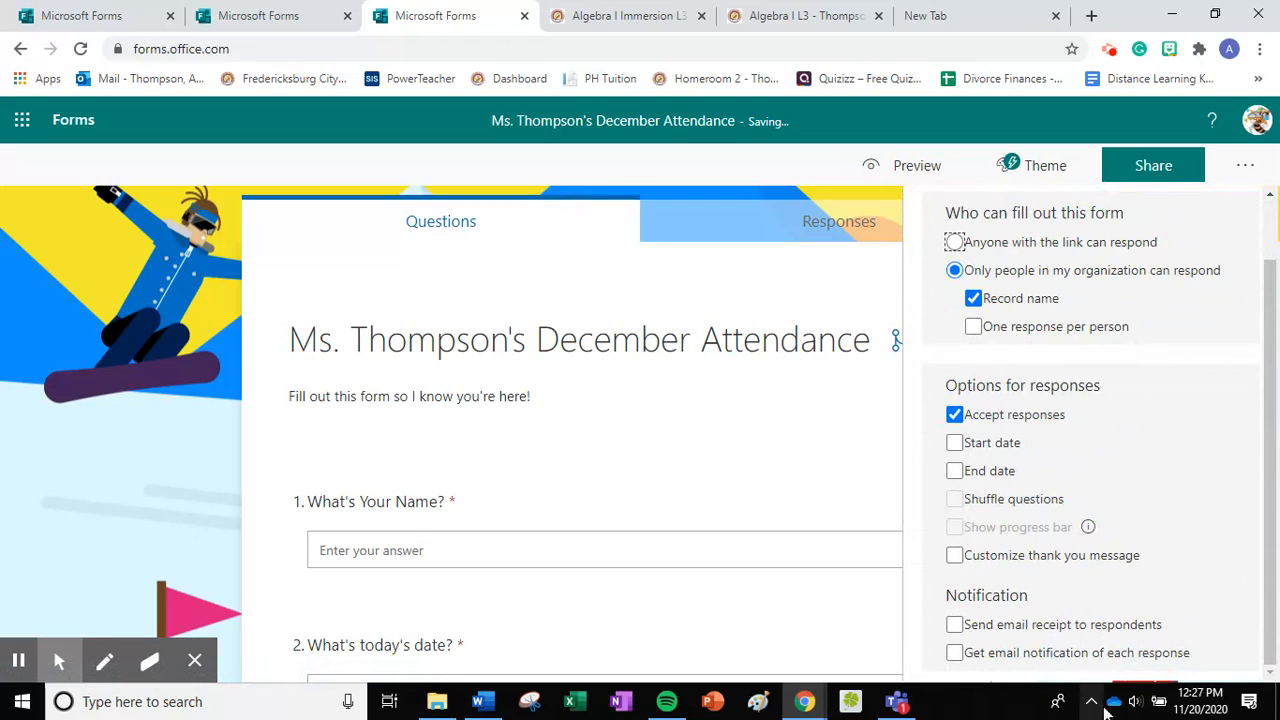
click(956, 473)
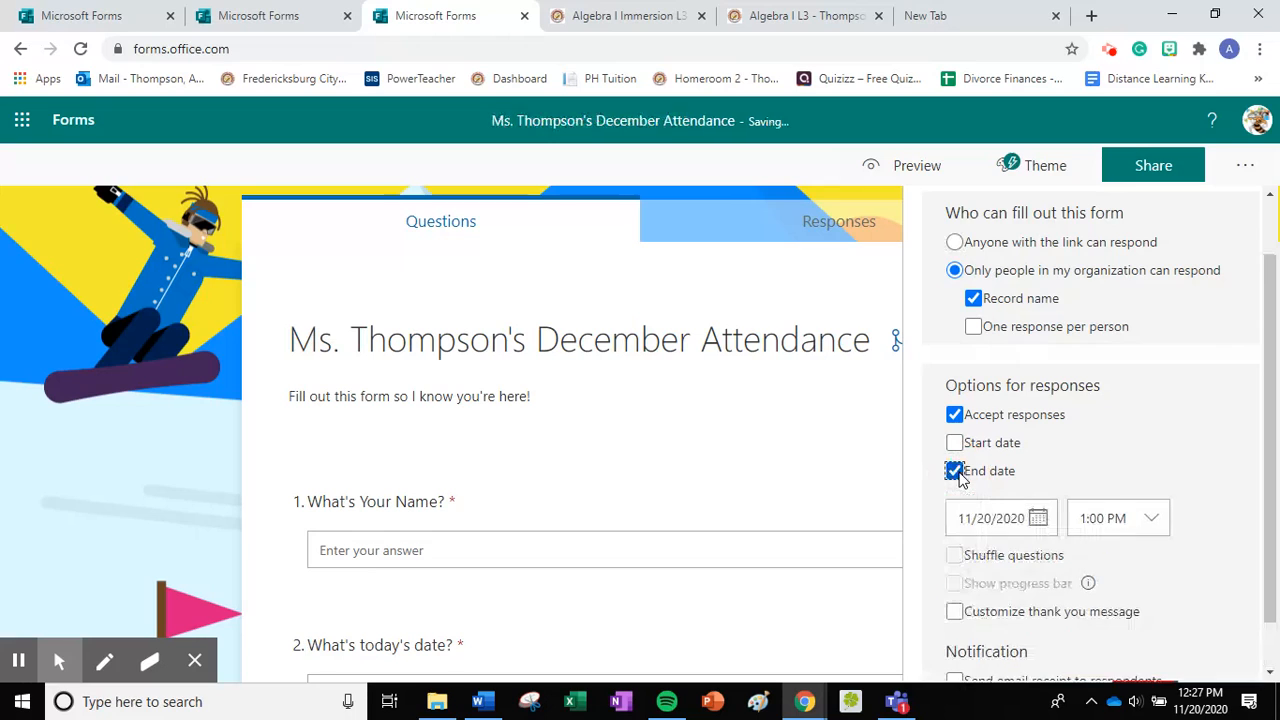
click(1039, 519)
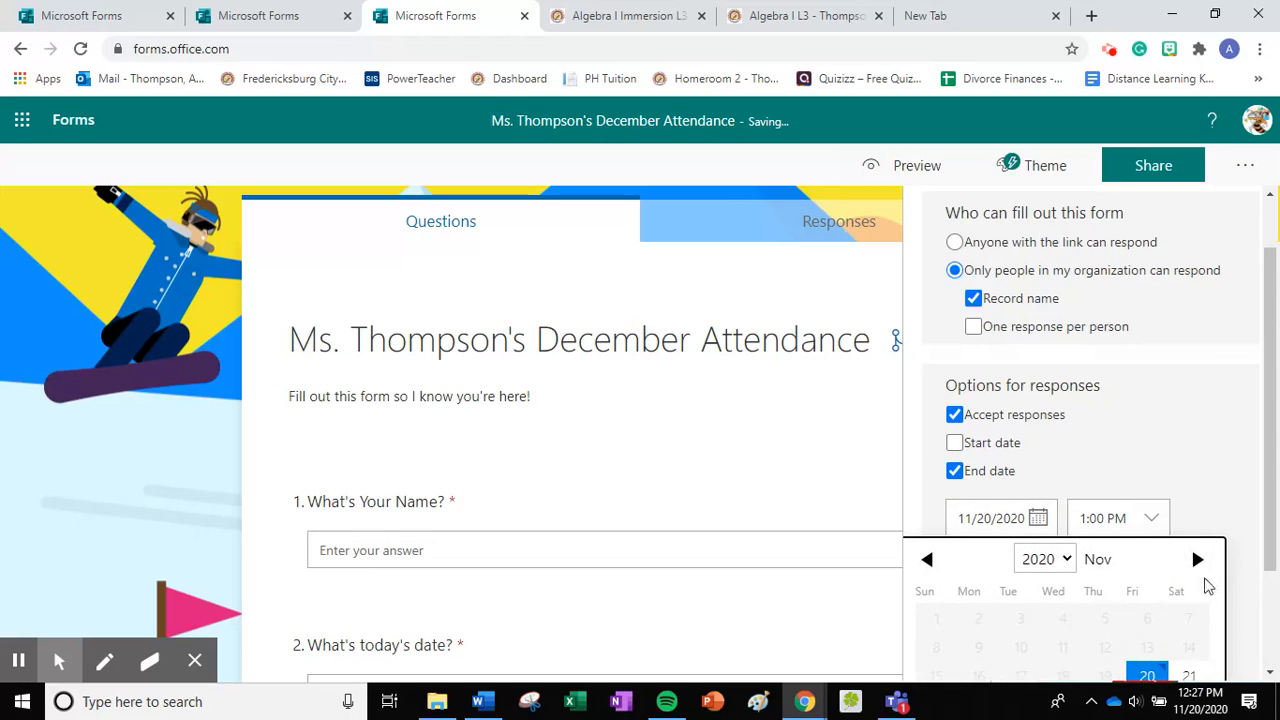
click(1197, 559)
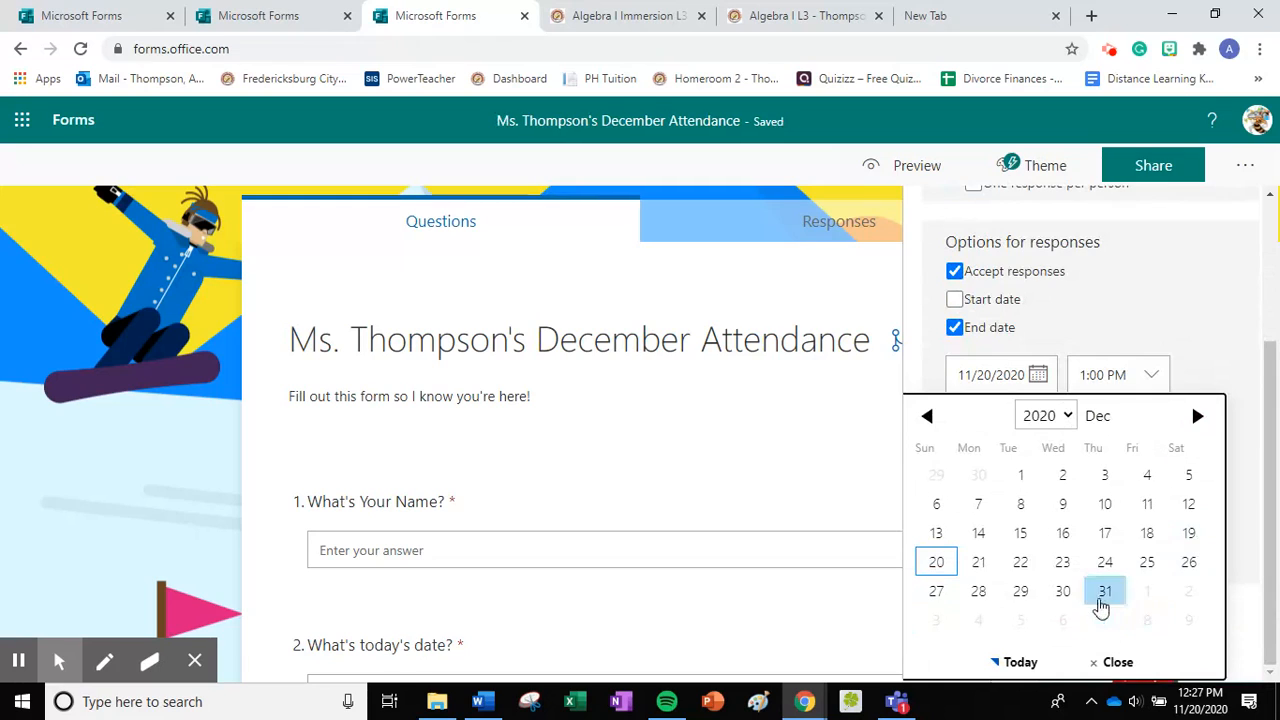
click(1104, 592)
click(1147, 468)
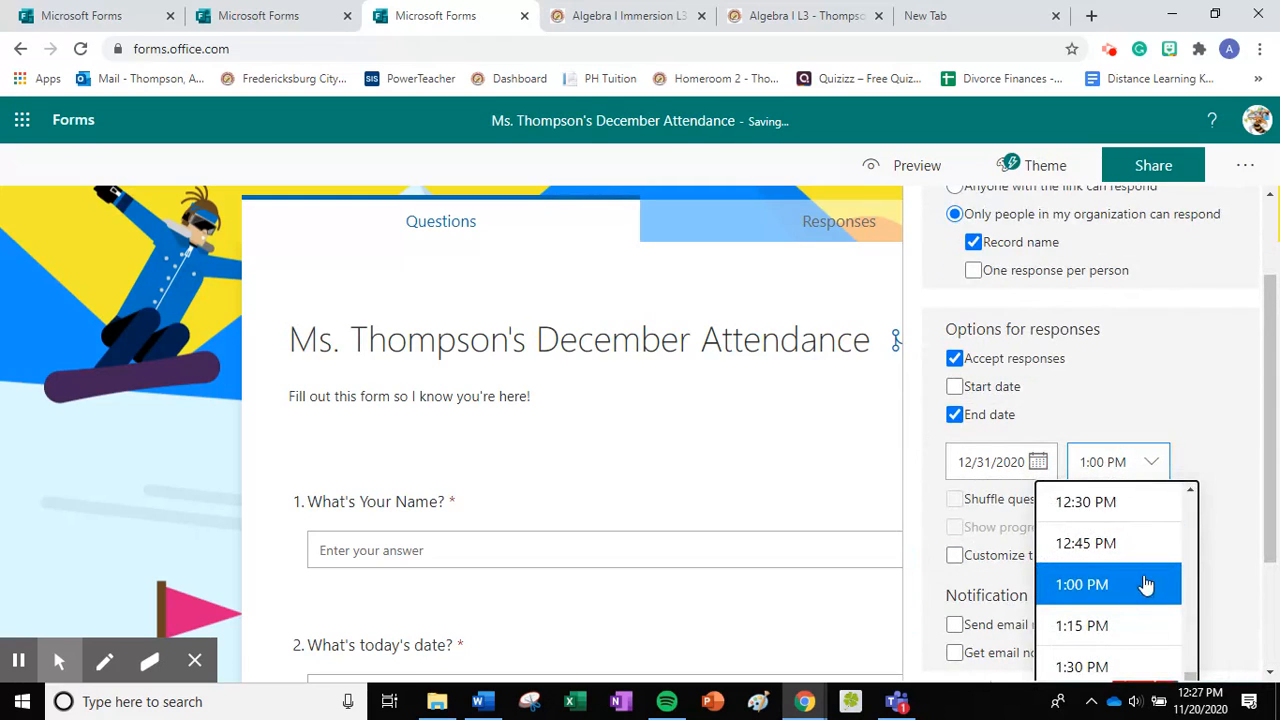
scroll(1130, 620, down, 15)
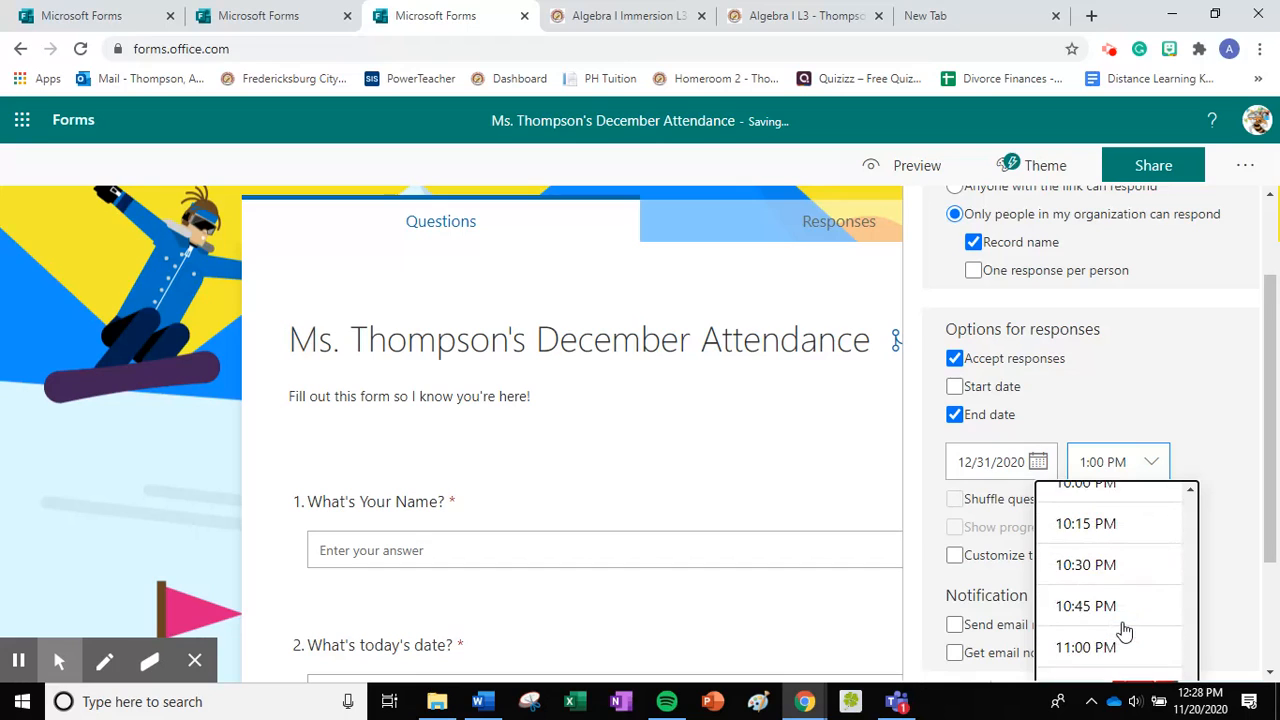
click(1118, 648)
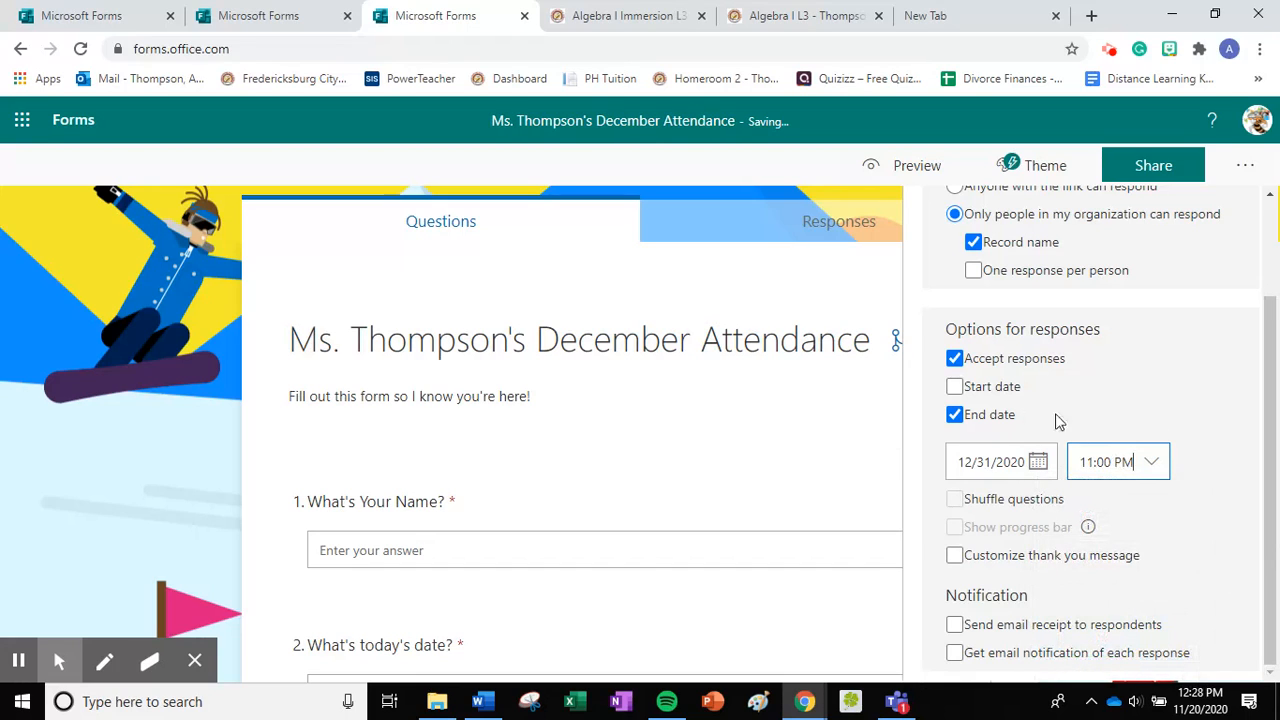
Step: Enable a start date for responses, set it to 12/1/2020 at 7:00 AM, and close the form settings
click(955, 387)
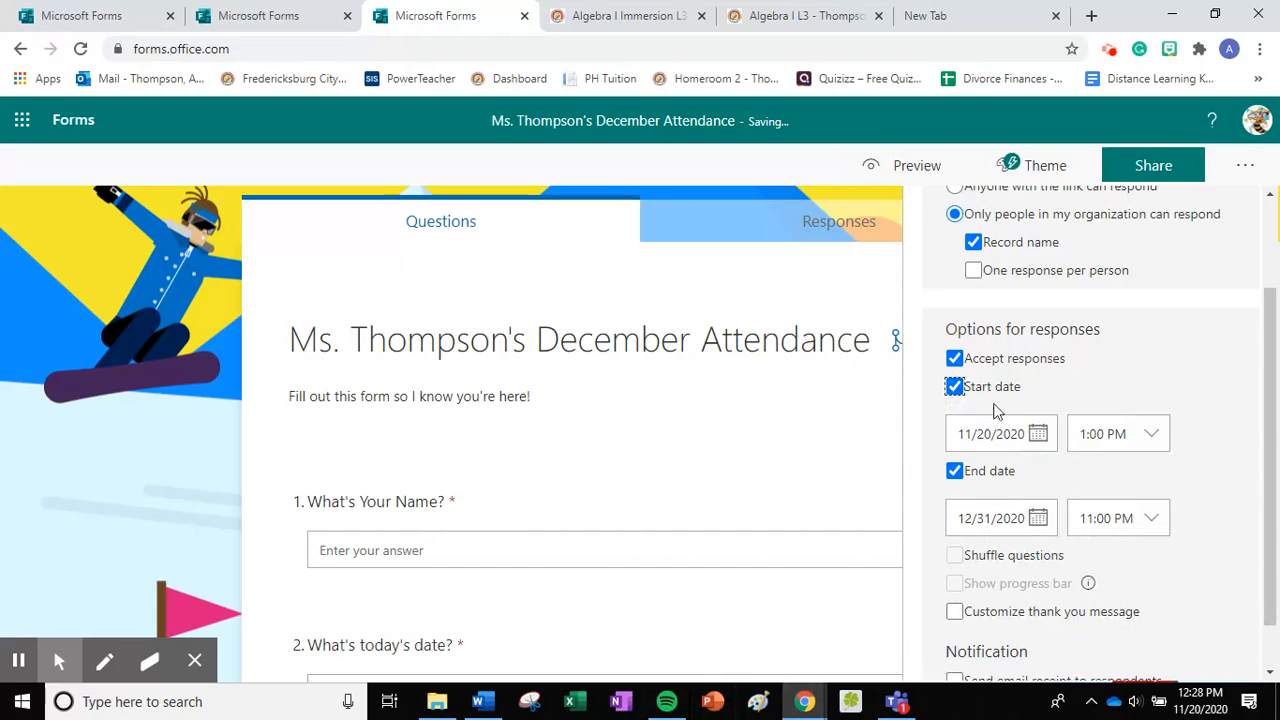
click(1037, 434)
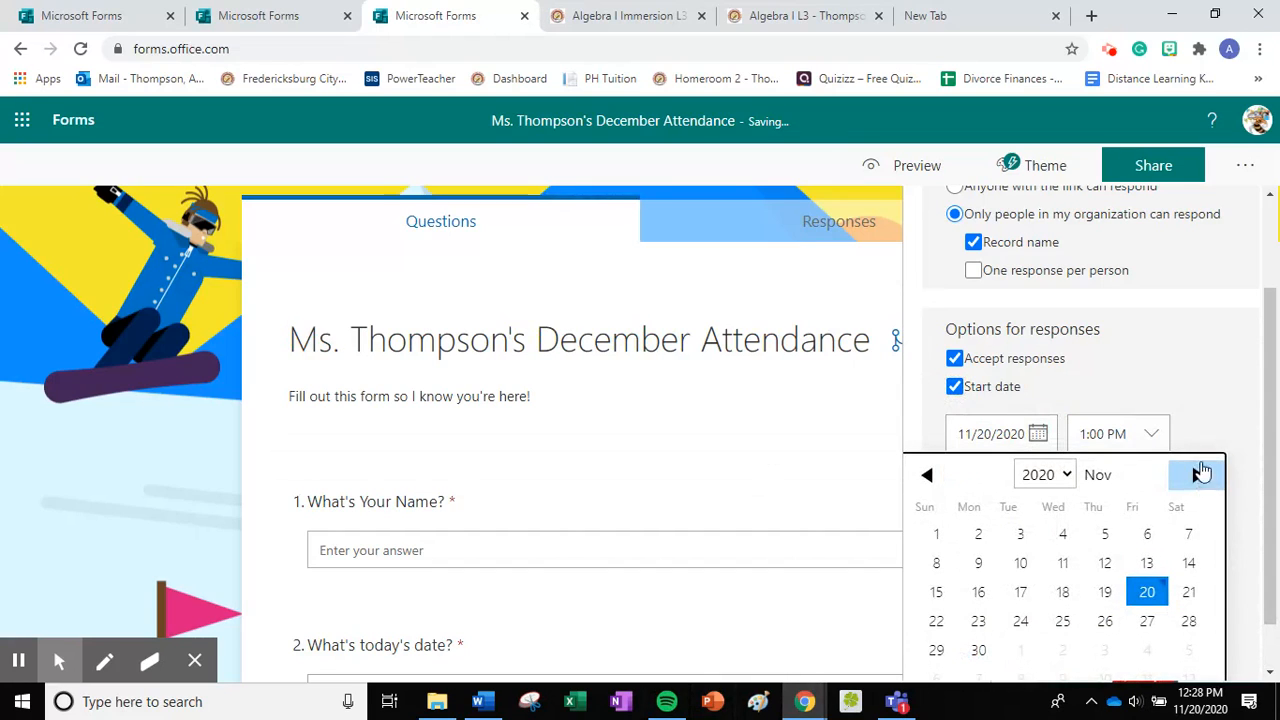
click(1199, 476)
click(1022, 540)
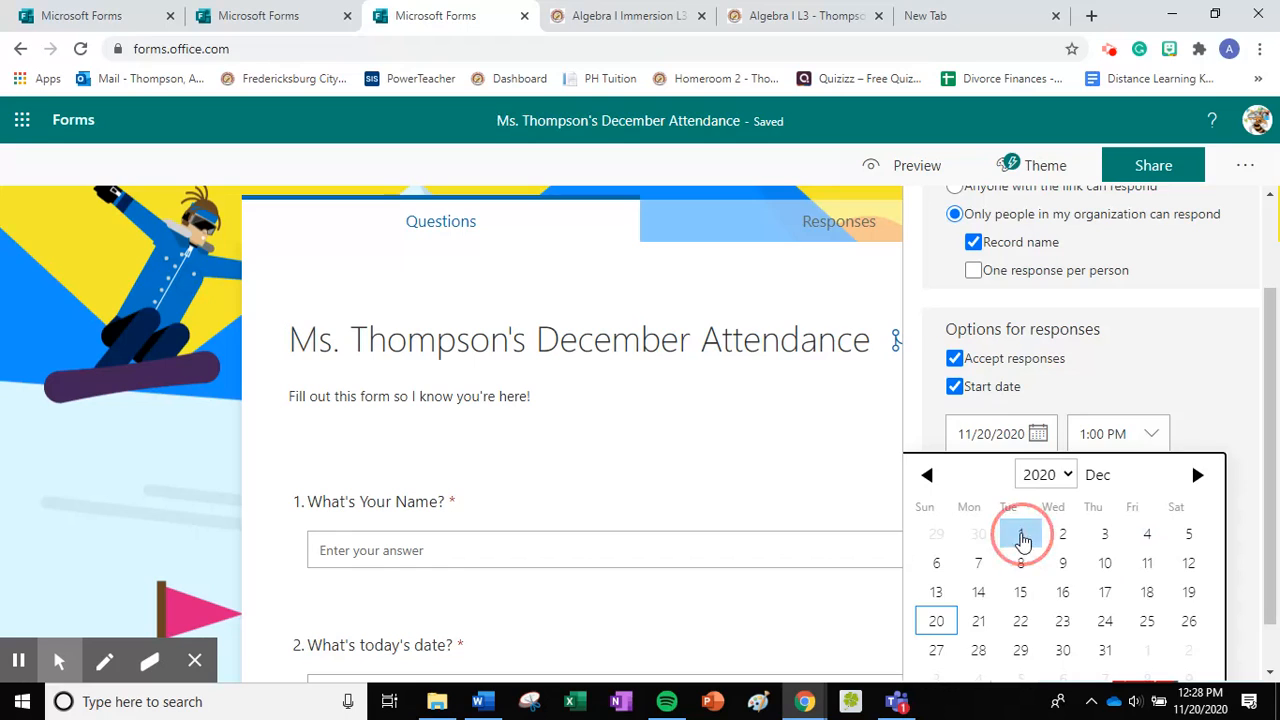
click(1150, 433)
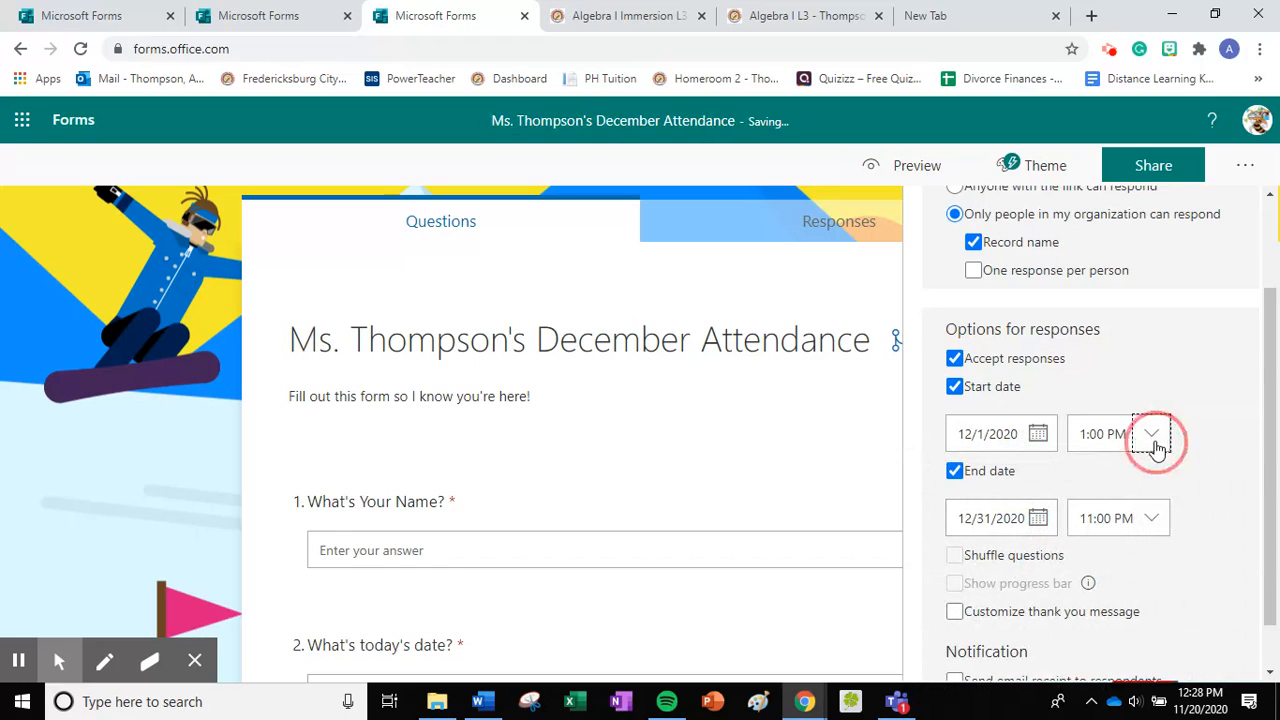
scroll(1132, 515, up, 5)
scroll(1134, 522, up, 3)
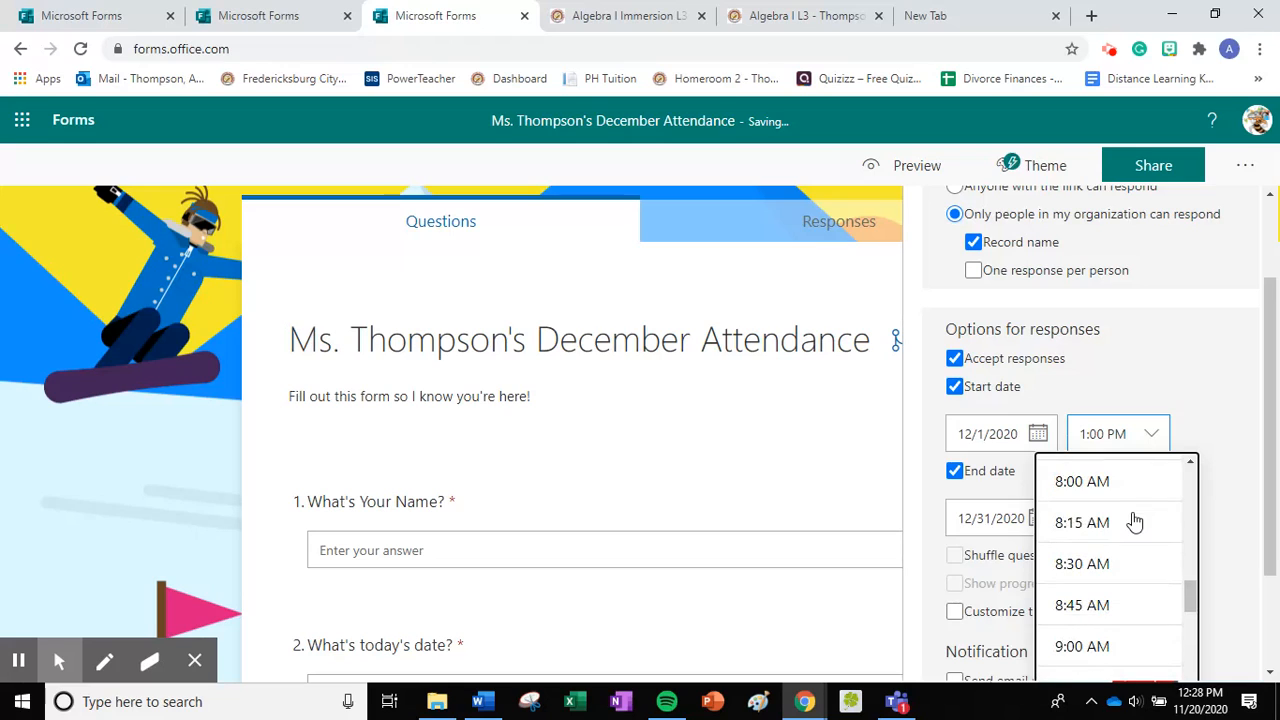
scroll(1134, 522, up, 2)
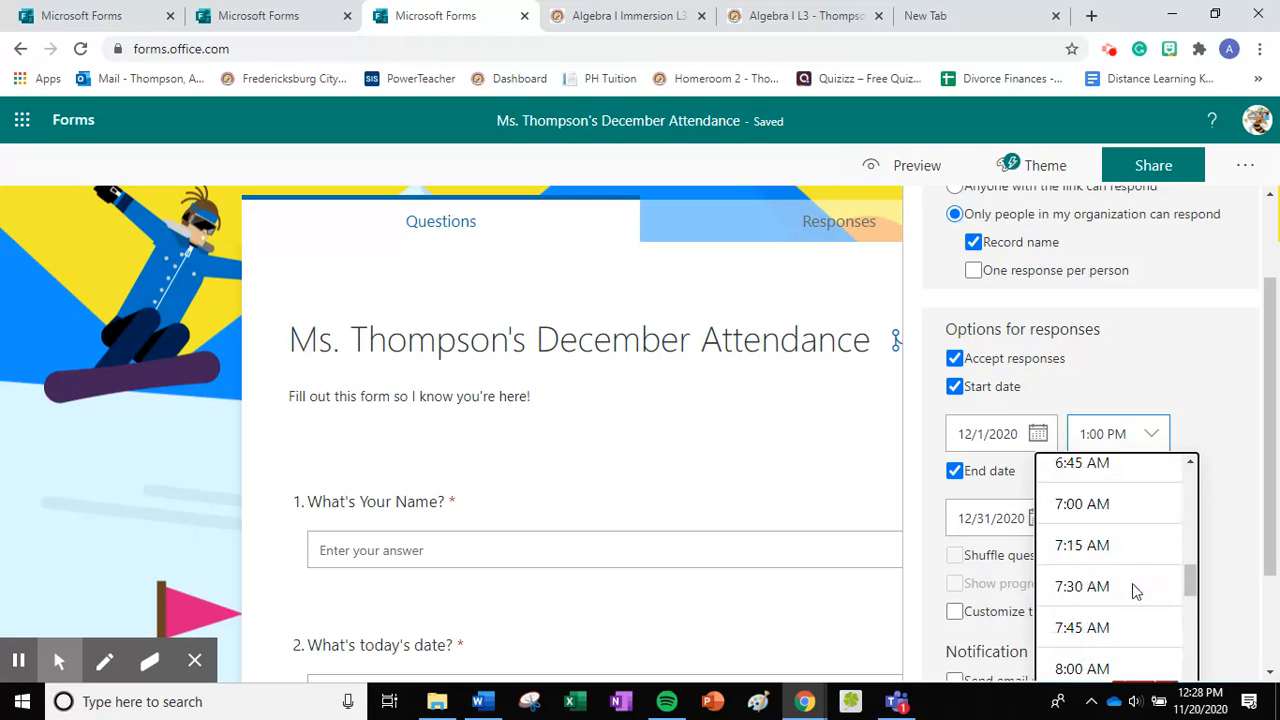
click(1140, 506)
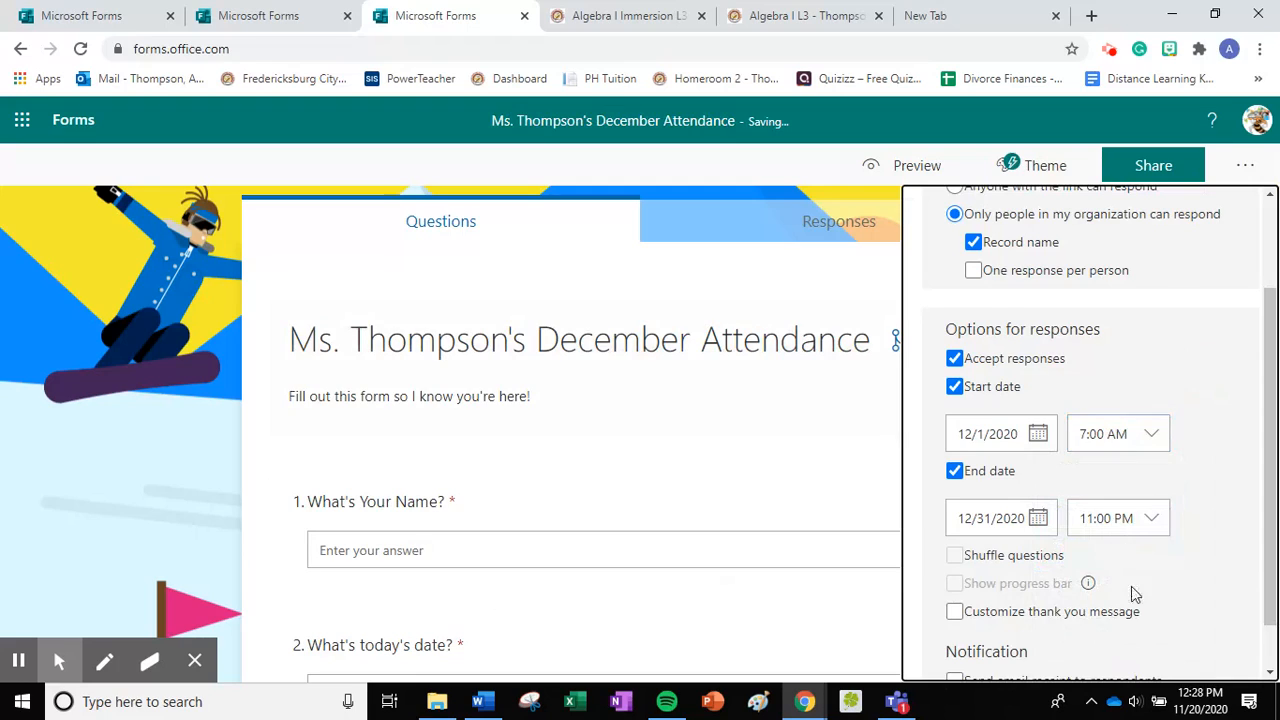
scroll(1131, 586, down, 2)
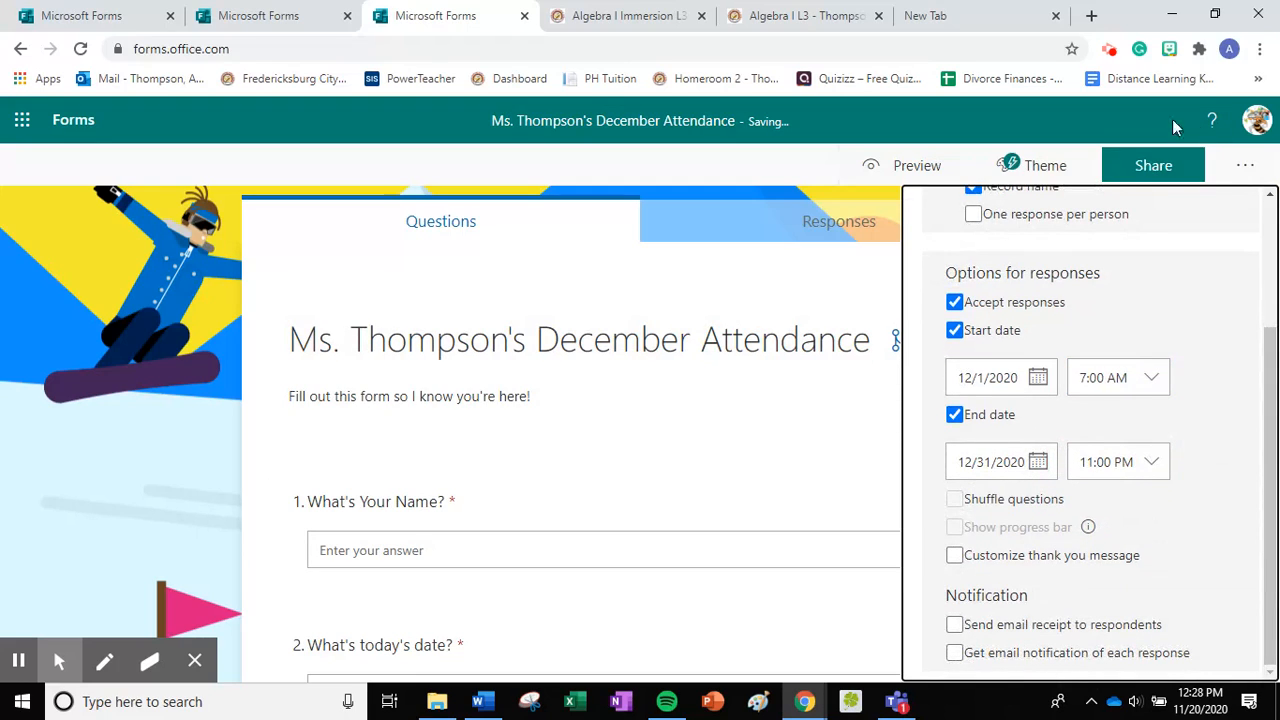
click(620, 163)
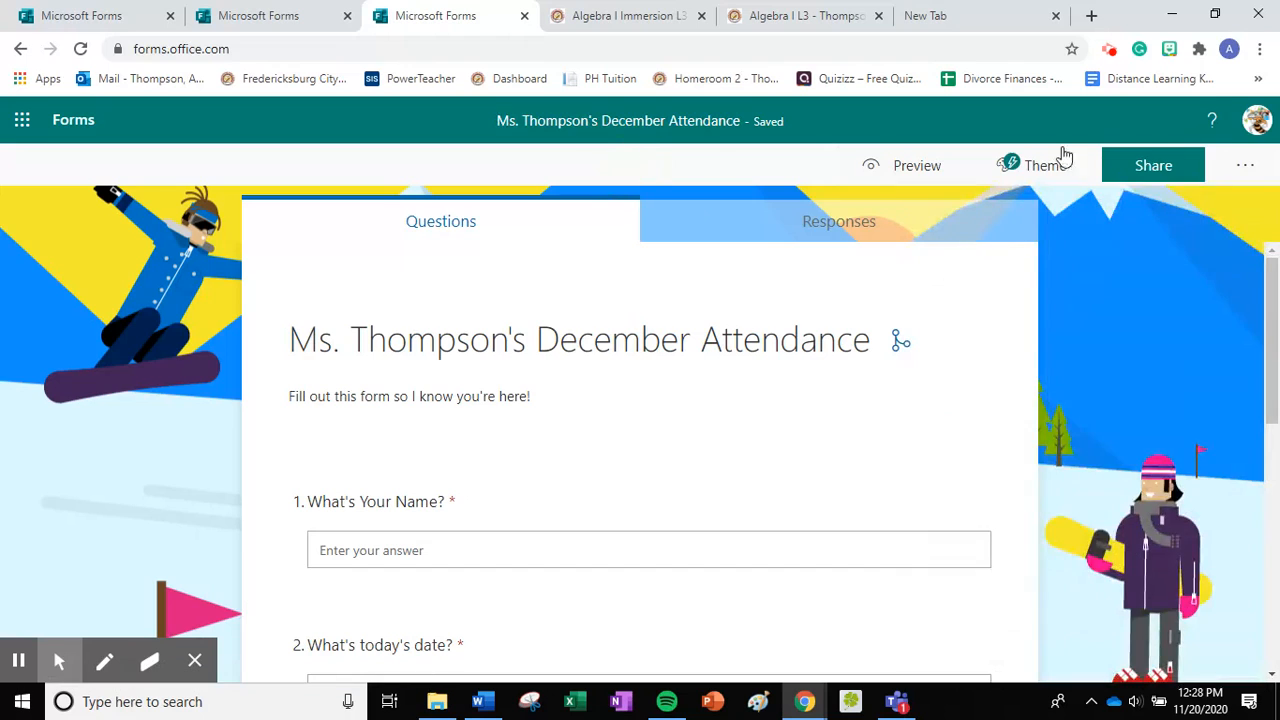
Step: Copy the December form's response link for people in the organization and close the sharing options
click(1108, 166)
click(1211, 346)
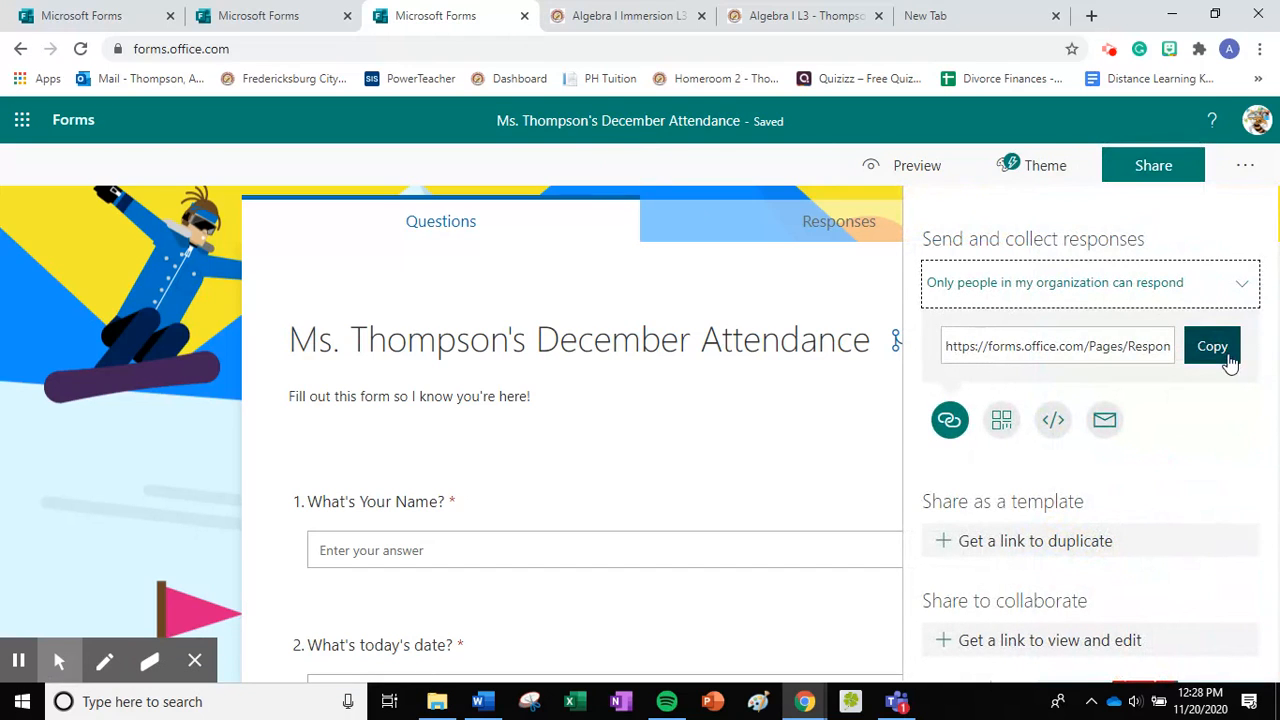
click(768, 175)
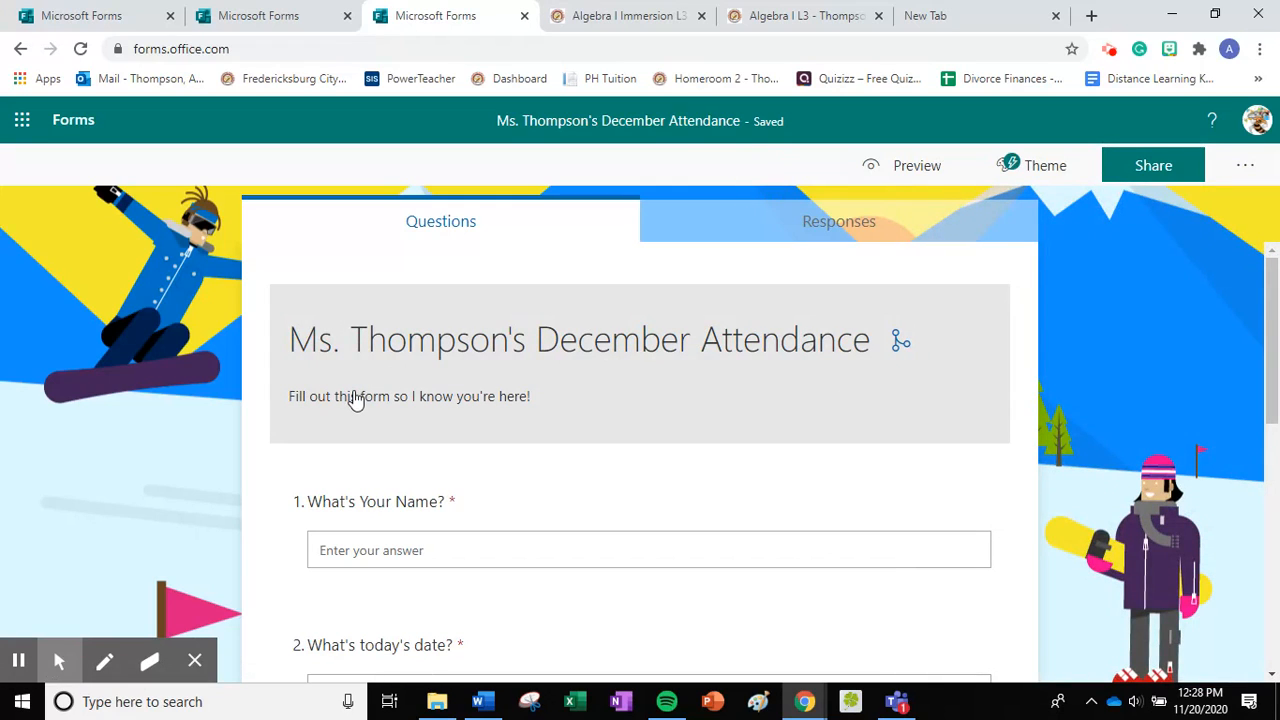